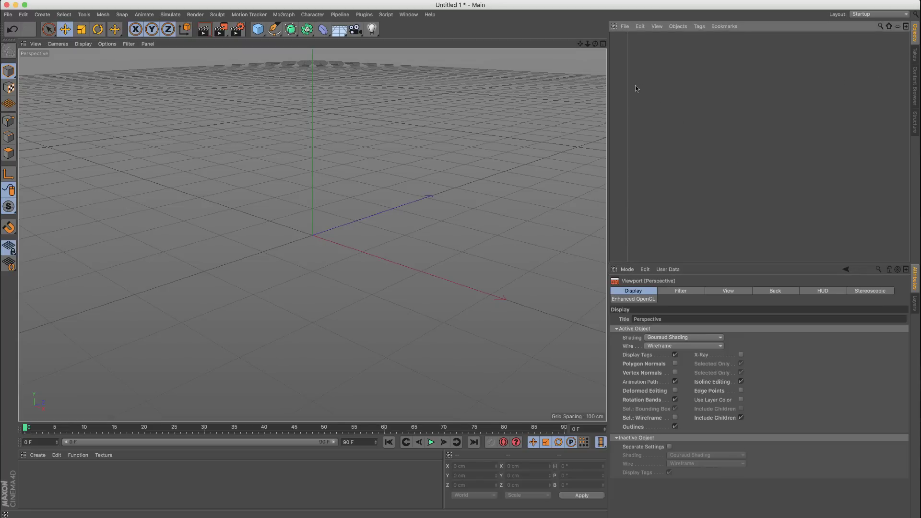
# Widen the Object Manager's name column and clear the viewport settings from the Attributes panel.
pyautogui.moveTo(629, 86); pyautogui.dragTo(711, 76)
pyautogui.click(111, 476)
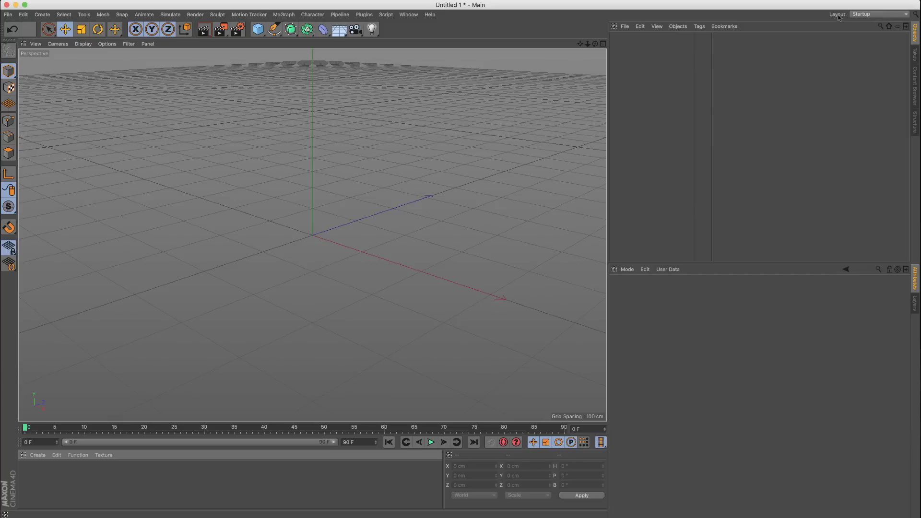
pyautogui.click(864, 16)
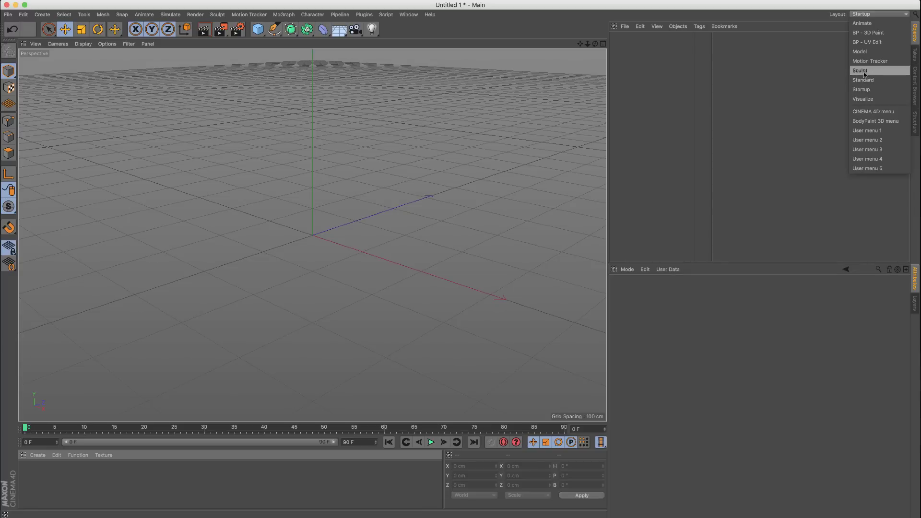
pyautogui.click(822, 48)
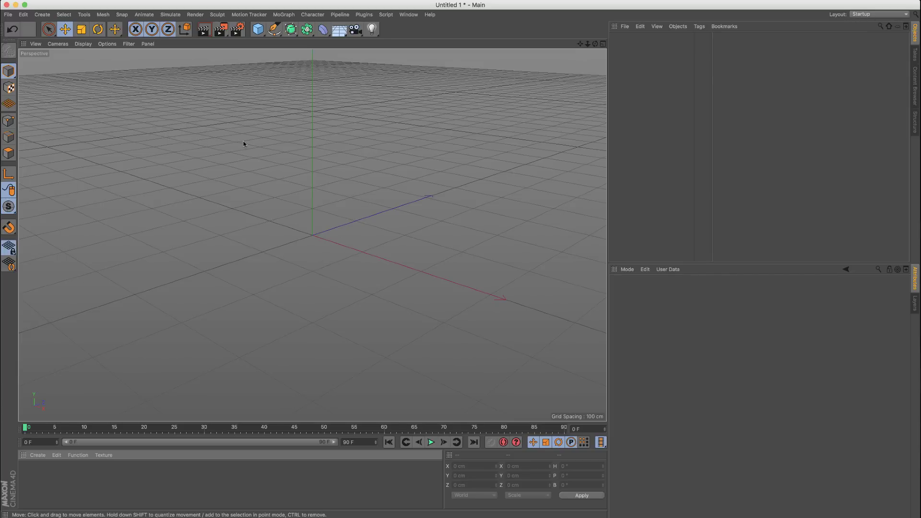
# Add a default 200 cm Cube primitive at the scene origin.
pyautogui.click(262, 33)
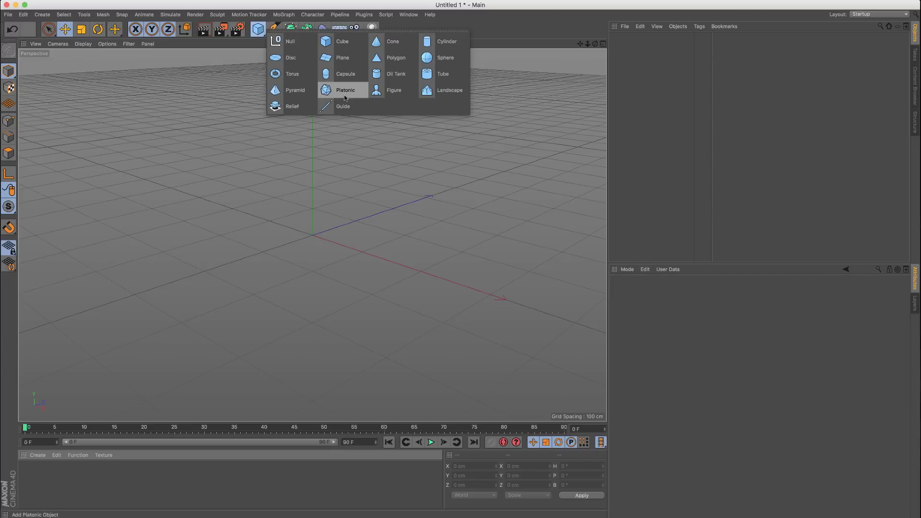
pyautogui.click(336, 45)
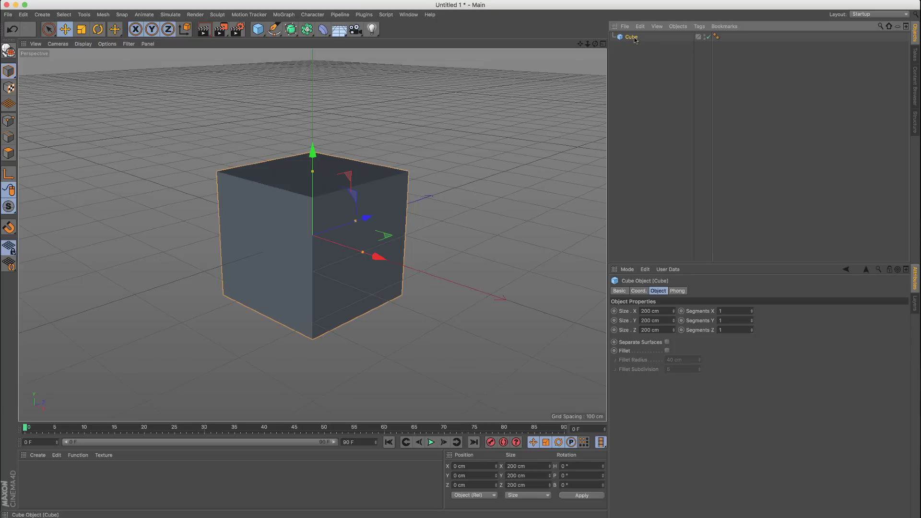
pyautogui.click(260, 33)
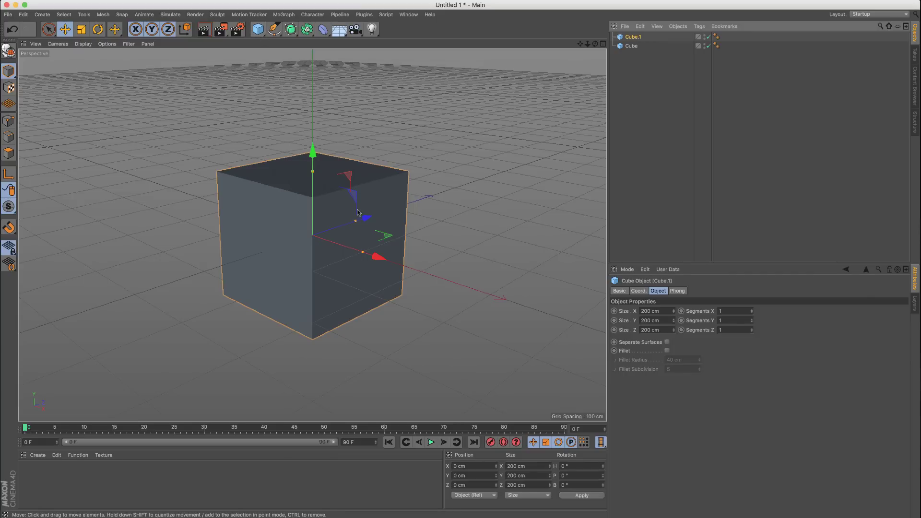
pyautogui.moveTo(366, 218); pyautogui.dragTo(472, 180)
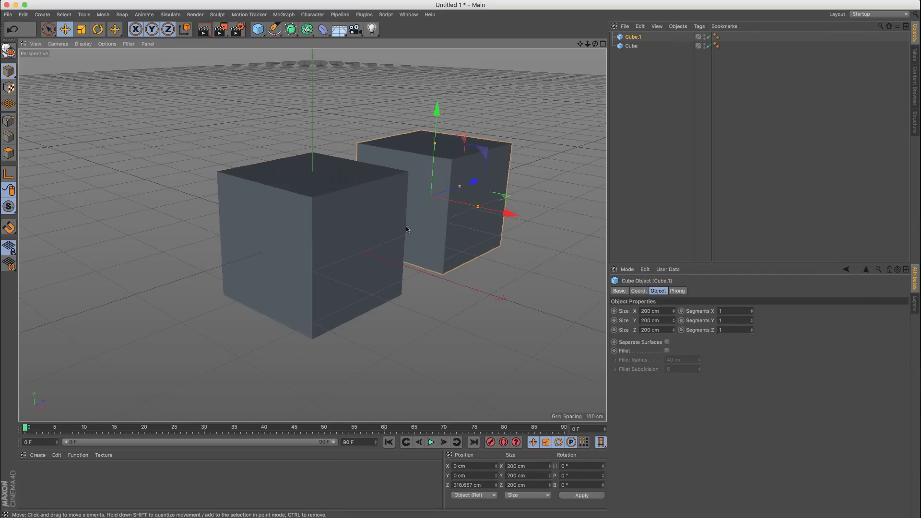
pyautogui.click(381, 228)
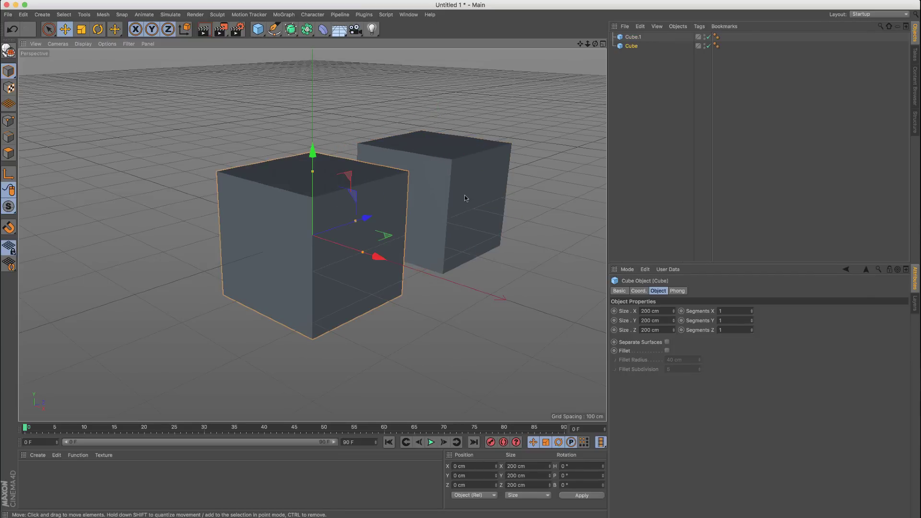
pyautogui.click(465, 194)
pyautogui.click(373, 207)
pyautogui.click(436, 188)
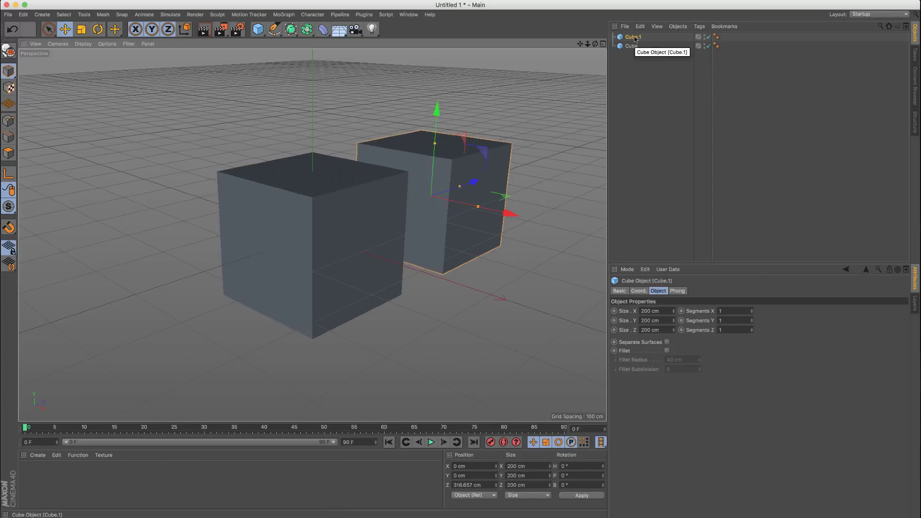
pyautogui.press('Delete')
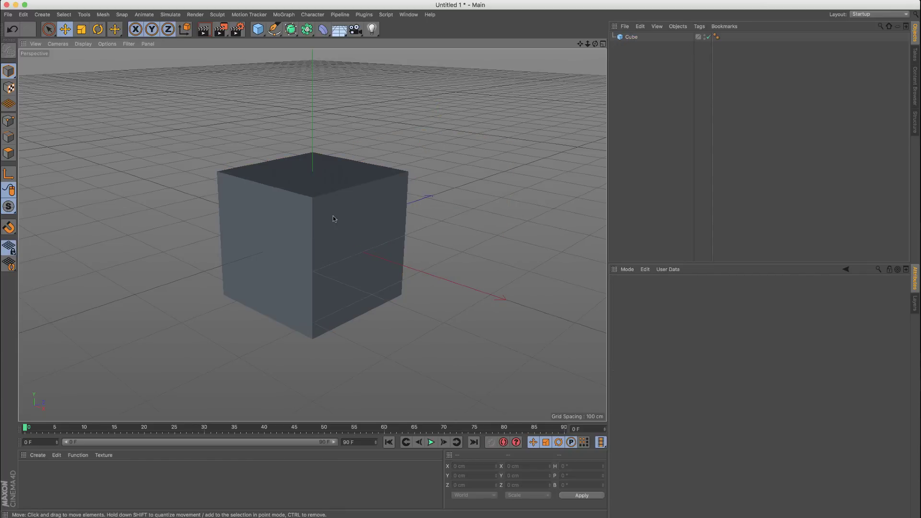
pyautogui.click(329, 217)
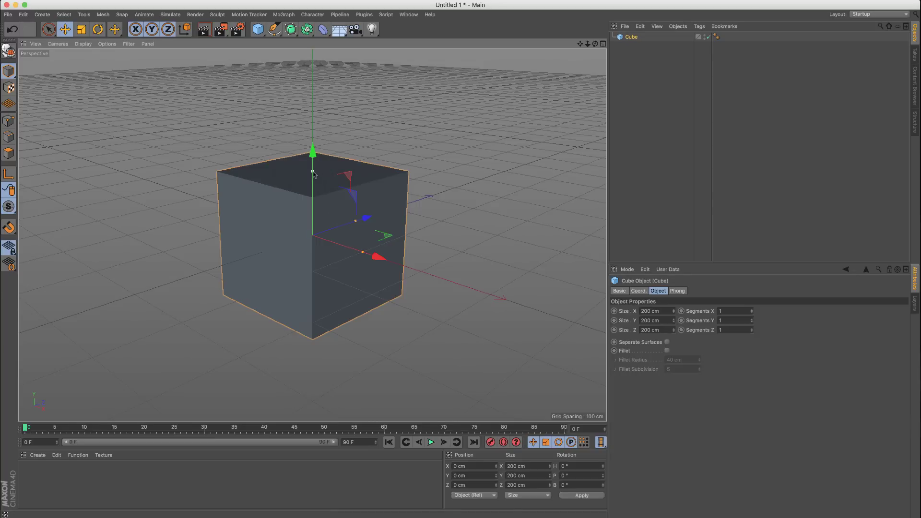
# Resize the cube to 295.239 × 181.143 × 266.186 cm with its handles and Size spinners.
pyautogui.moveTo(313, 172)
pyautogui.mouseDown()
pyautogui.moveTo(313, 215)
pyautogui.moveTo(313, 168)
pyautogui.mouseUp()
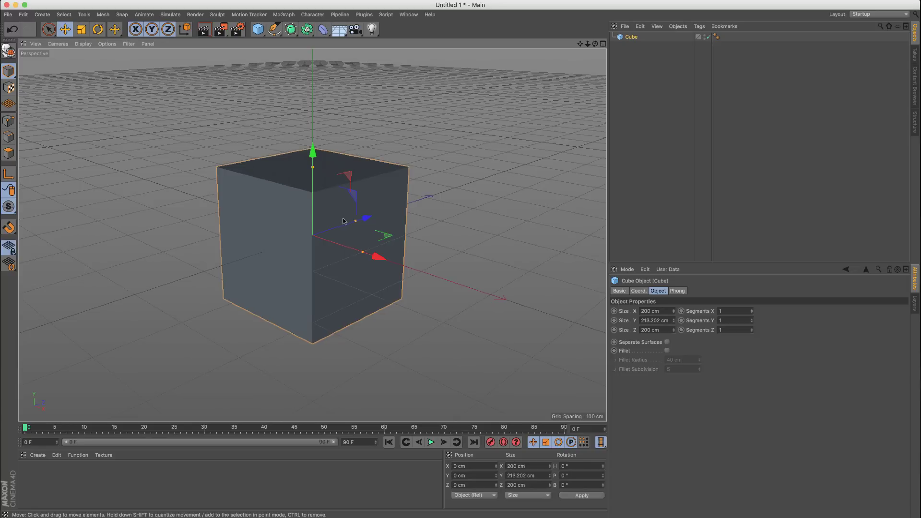
pyautogui.moveTo(355, 221)
pyautogui.mouseDown()
pyautogui.moveTo(389, 210)
pyautogui.moveTo(372, 216)
pyautogui.mouseUp()
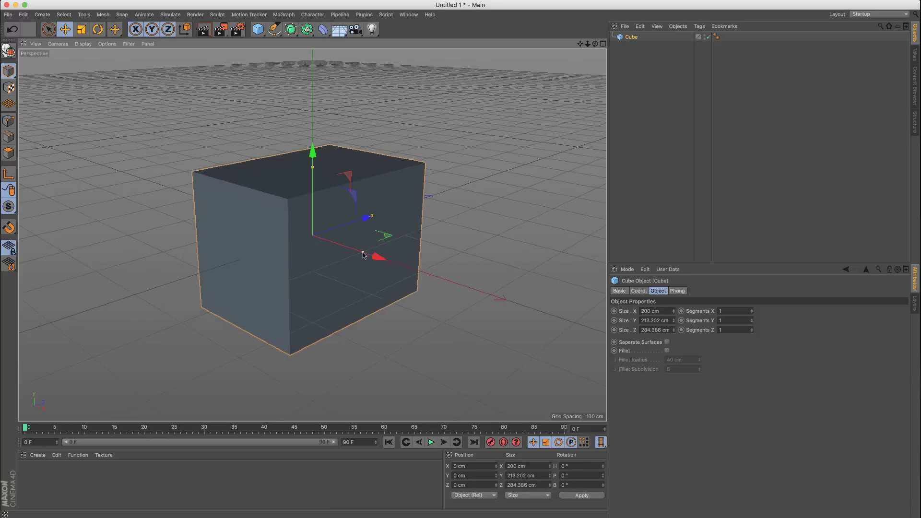
pyautogui.moveTo(363, 254)
pyautogui.mouseDown()
pyautogui.moveTo(426, 265)
pyautogui.moveTo(368, 255)
pyautogui.mouseUp()
pyautogui.moveTo(366, 217)
pyautogui.mouseDown()
pyautogui.moveTo(418, 202)
pyautogui.moveTo(358, 219)
pyautogui.mouseUp()
pyautogui.moveTo(313, 168); pyautogui.dragTo(313, 182)
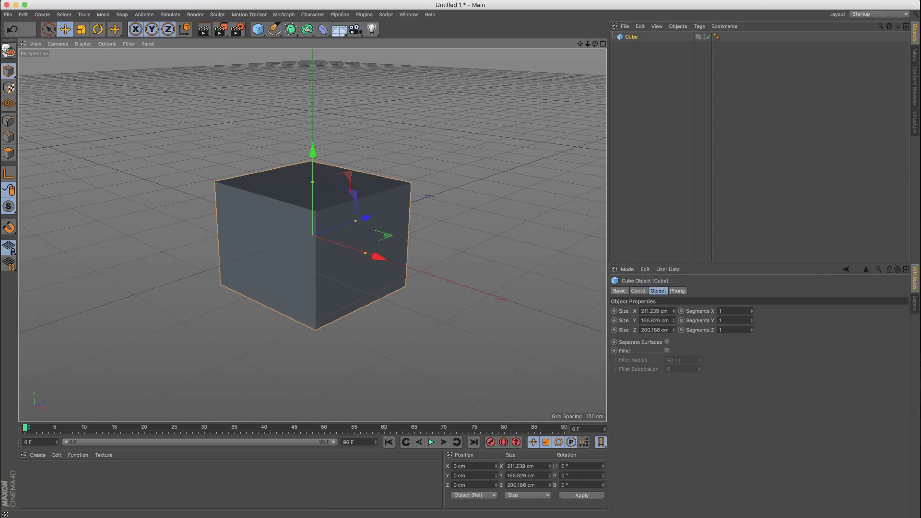
pyautogui.moveTo(313, 183); pyautogui.dragTo(313, 137)
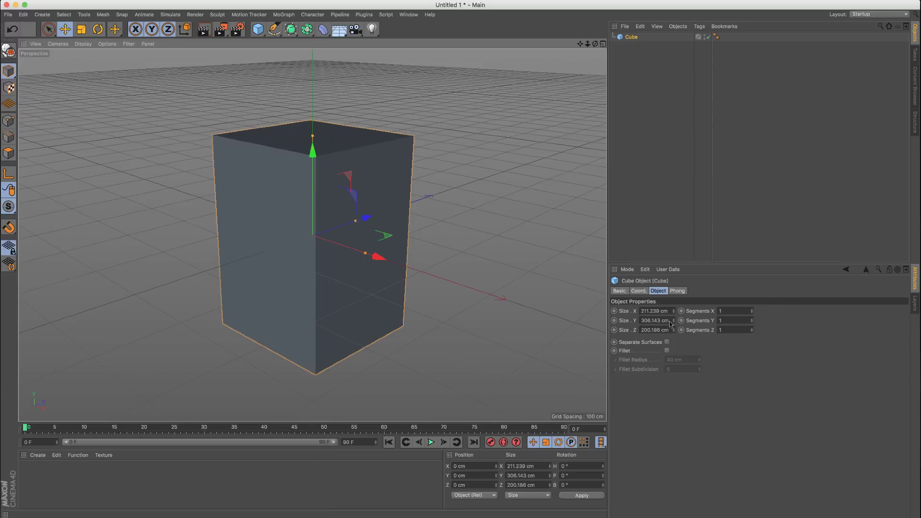
pyautogui.moveTo(674, 320)
pyautogui.mouseDown()
pyautogui.moveTo(674, 399)
pyautogui.moveTo(674, 288)
pyautogui.moveTo(673, 335)
pyautogui.mouseUp()
pyautogui.moveTo(673, 321); pyautogui.dragTo(656, 311)
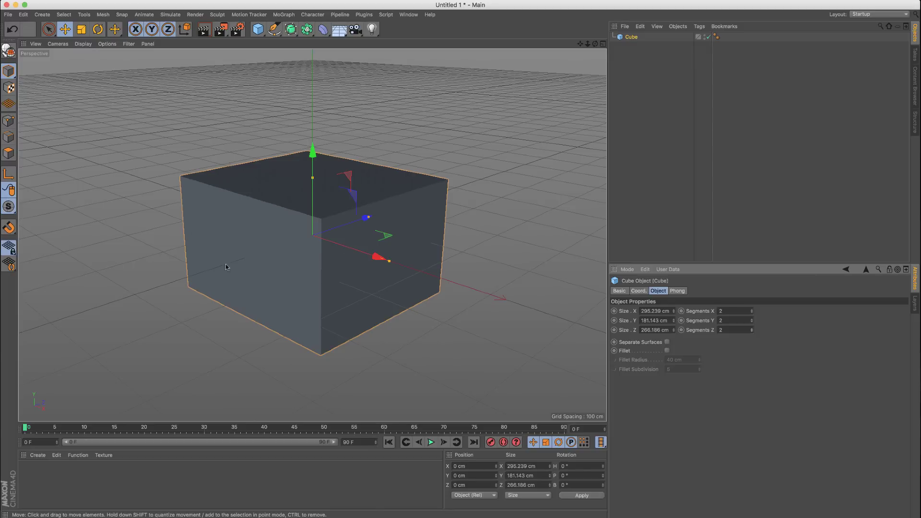
# Switch the viewport to Gouraud Shading (Lines) and set the cube's X, Y and Z segments to 3.
pyautogui.click(83, 44)
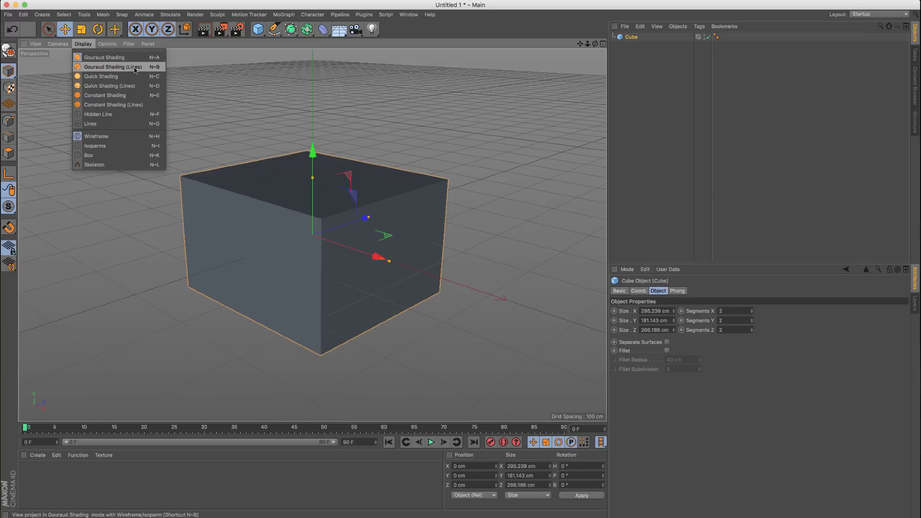
pyautogui.click(123, 69)
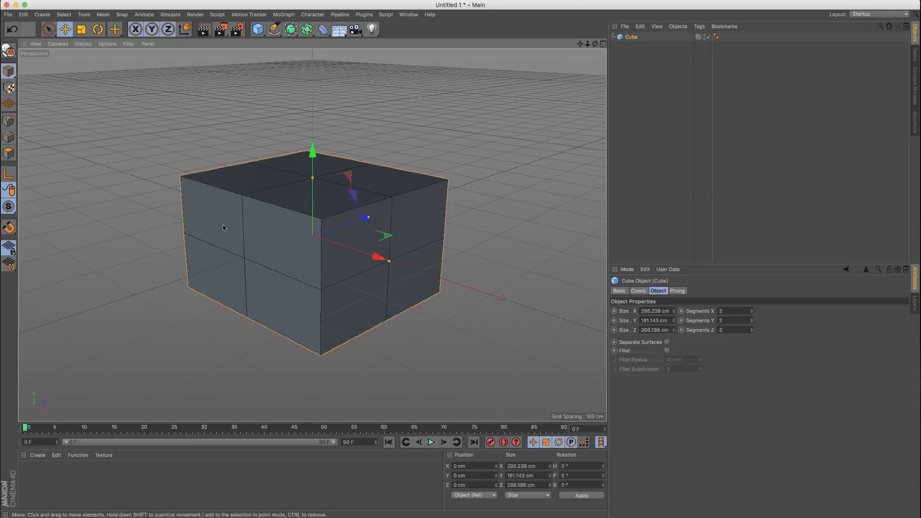
pyautogui.click(752, 312)
pyautogui.click(752, 322)
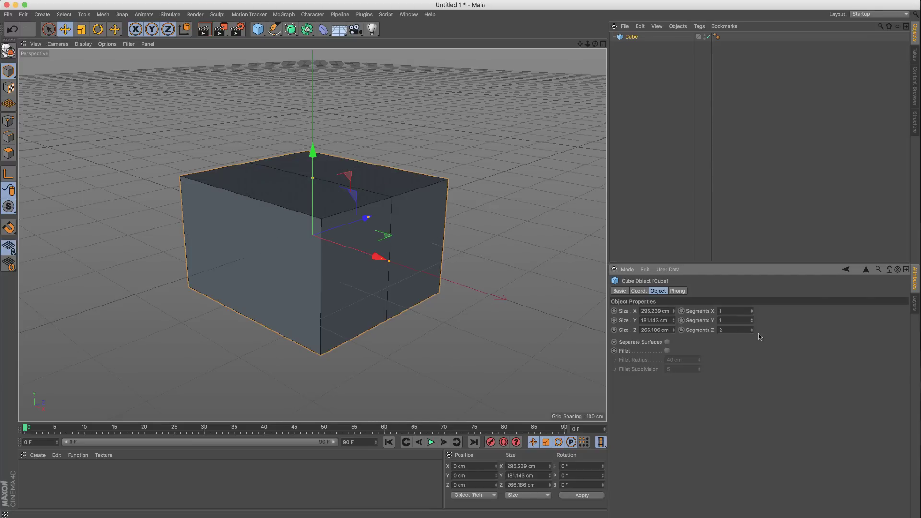
pyautogui.click(752, 332)
pyautogui.click(752, 309)
pyautogui.click(752, 310)
pyautogui.click(752, 319)
pyautogui.click(752, 319)
pyautogui.click(752, 328)
pyautogui.click(752, 328)
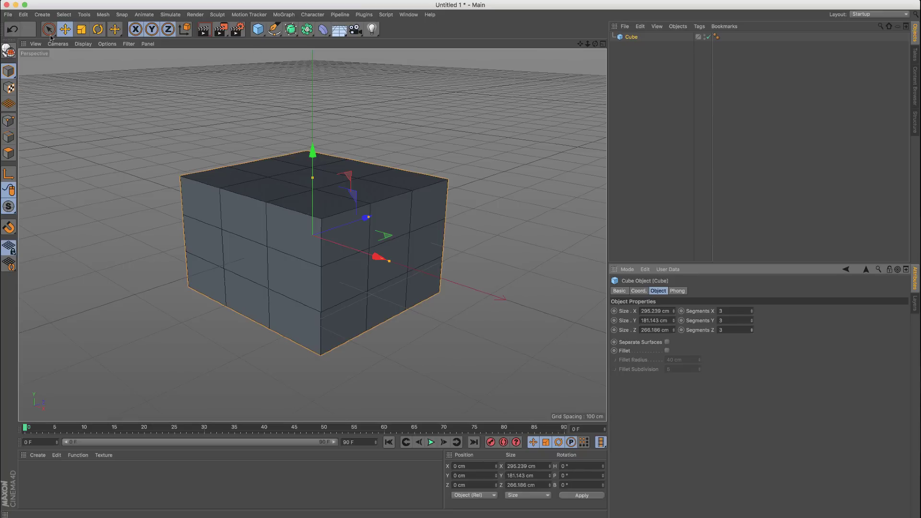
# Move the cube back and forth along its X, Y and Z axes.
pyautogui.click(65, 30)
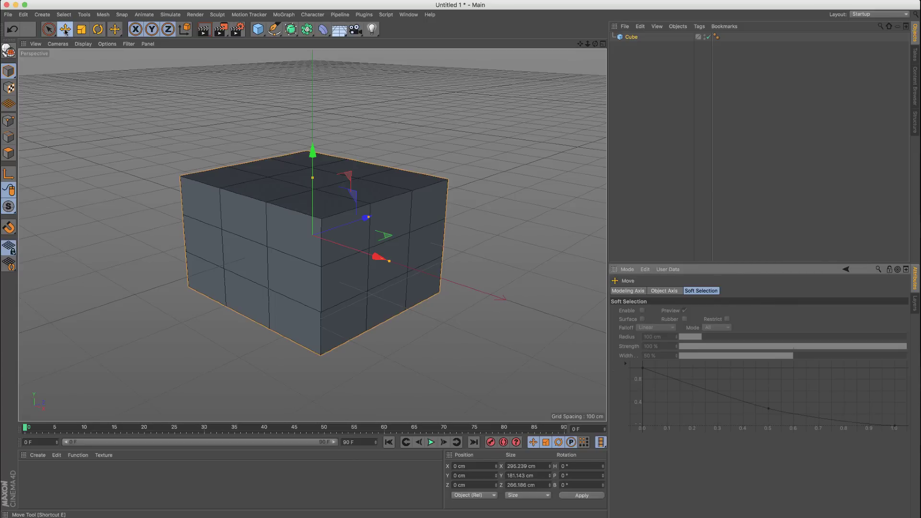
pyautogui.moveTo(367, 217); pyautogui.dragTo(329, 223)
pyautogui.moveTo(375, 259)
pyautogui.mouseDown()
pyautogui.moveTo(432, 283)
pyautogui.moveTo(369, 260)
pyautogui.mouseUp()
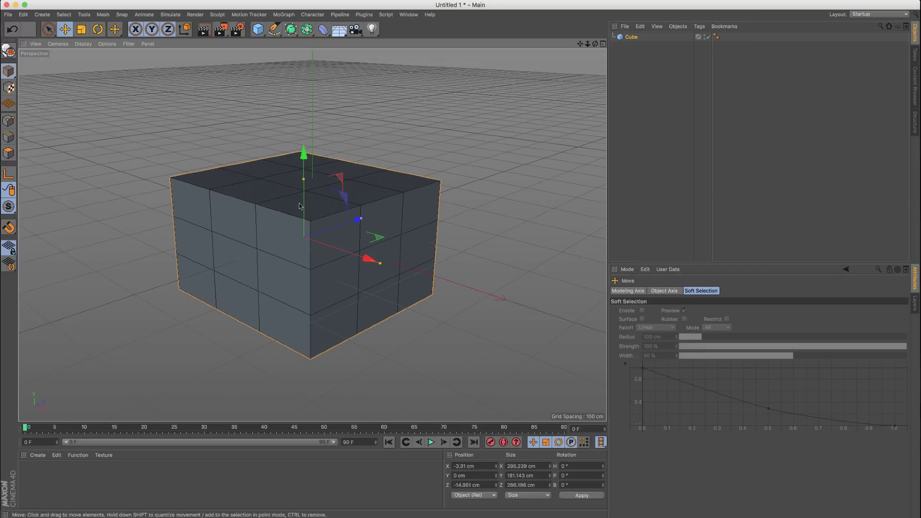
pyautogui.moveTo(304, 155)
pyautogui.mouseDown()
pyautogui.moveTo(304, 144)
pyautogui.moveTo(304, 152)
pyautogui.mouseUp()
pyautogui.moveTo(359, 218); pyautogui.dragTo(339, 211)
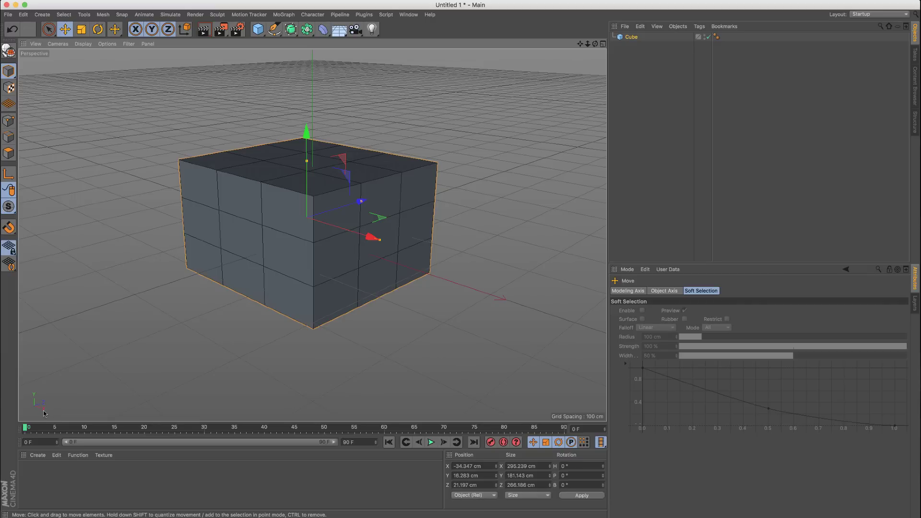
pyautogui.moveTo(372, 238); pyautogui.dragTo(219, 194)
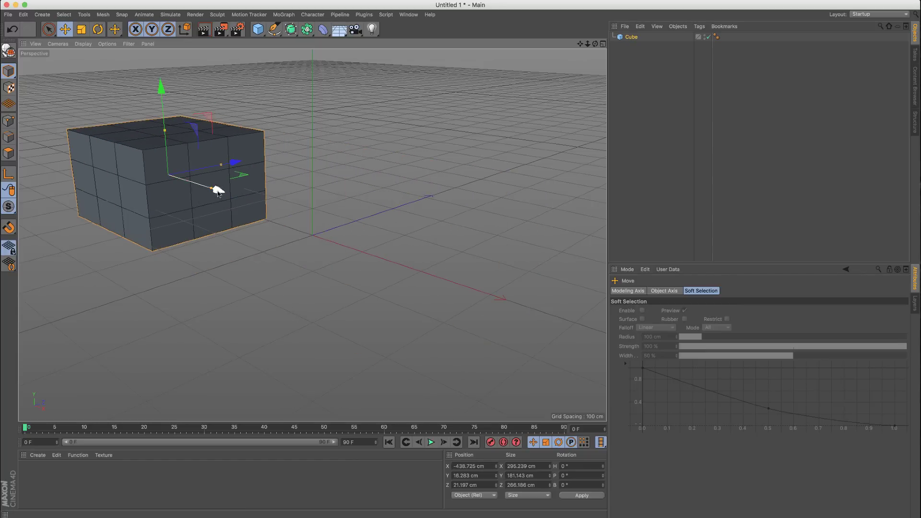
pyautogui.moveTo(217, 189); pyautogui.dragTo(369, 240)
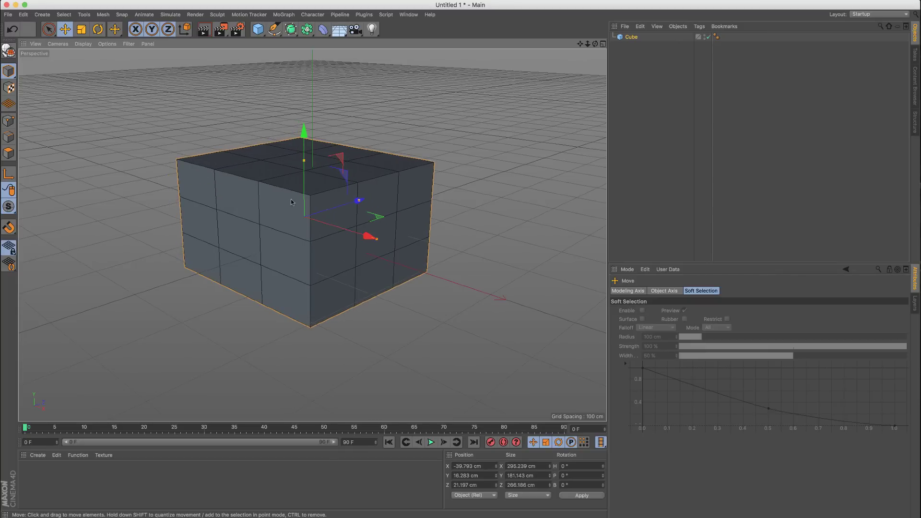
pyautogui.moveTo(320, 212); pyautogui.dragTo(329, 157)
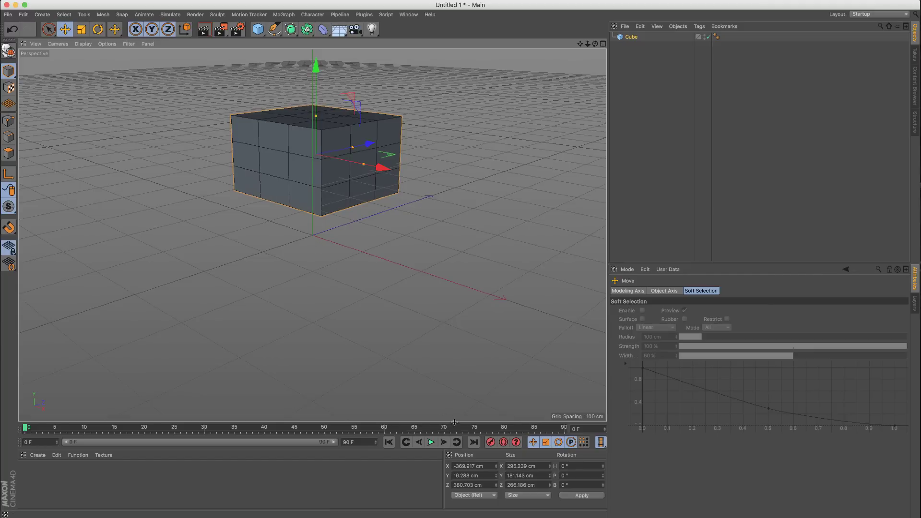
# Reset the cube's position to 0, 0, 0 cm in the Coordinates Manager.
pyautogui.doubleClick(470, 466)
pyautogui.write('0')
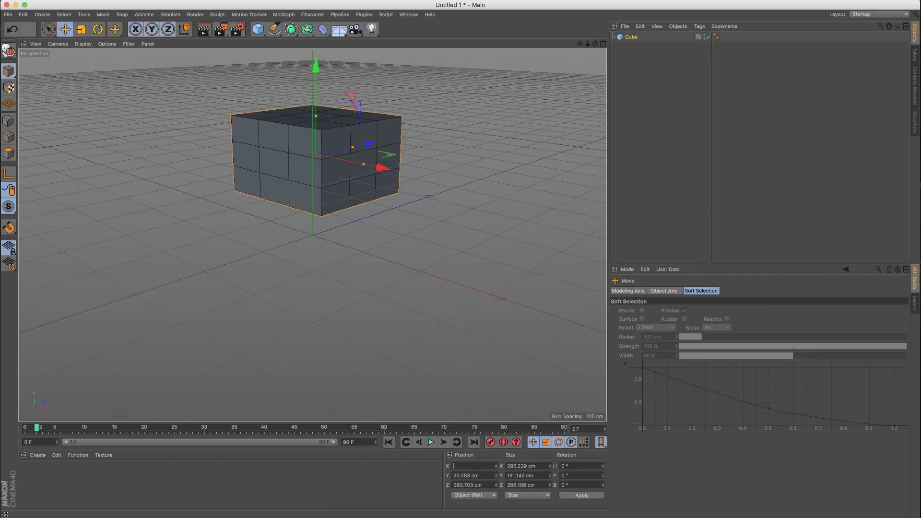
pyautogui.press('Return')
pyautogui.write('0')
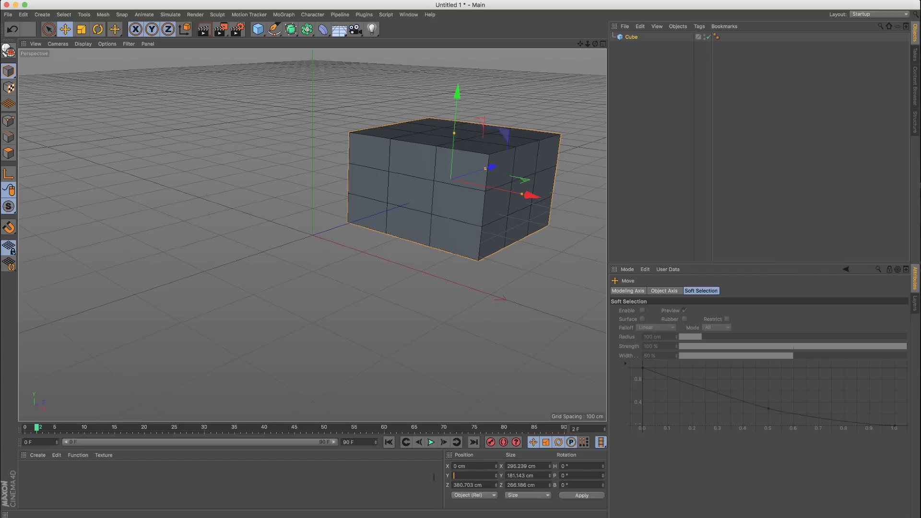
pyautogui.press('Return')
pyautogui.doubleClick(481, 485)
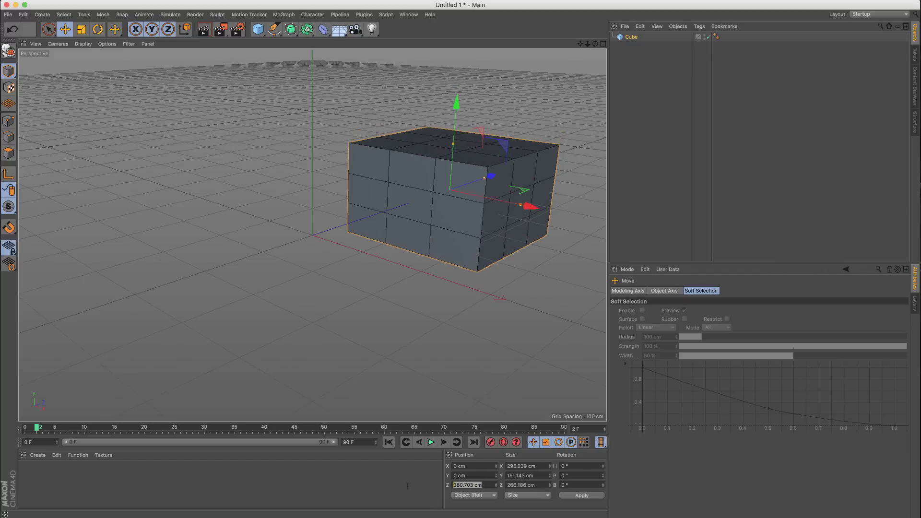
pyautogui.write('0')
pyautogui.press('Return')
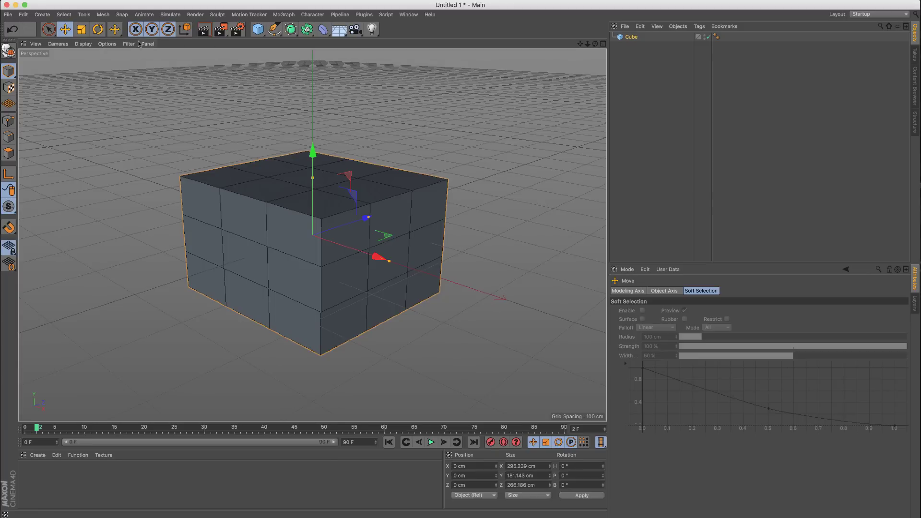
# Scale the cube down and back up until it measures 274.076 × 159.037 × 233.701 cm.
pyautogui.click(82, 33)
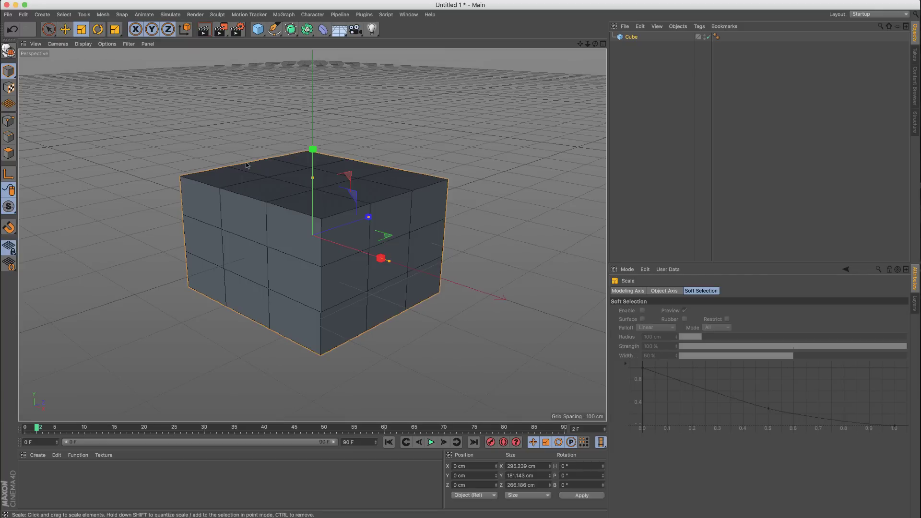
pyautogui.moveTo(320, 154)
pyautogui.mouseDown()
pyautogui.moveTo(314, 146)
pyautogui.moveTo(311, 182)
pyautogui.moveTo(311, 141)
pyautogui.moveTo(311, 163)
pyautogui.moveTo(370, 93)
pyautogui.moveTo(313, 150)
pyautogui.mouseUp()
pyautogui.moveTo(367, 214)
pyautogui.mouseDown()
pyautogui.moveTo(383, 205)
pyautogui.moveTo(382, 248)
pyautogui.moveTo(432, 274)
pyautogui.moveTo(381, 257)
pyautogui.moveTo(443, 263)
pyautogui.moveTo(339, 240)
pyautogui.moveTo(367, 245)
pyautogui.moveTo(357, 214)
pyautogui.mouseUp()
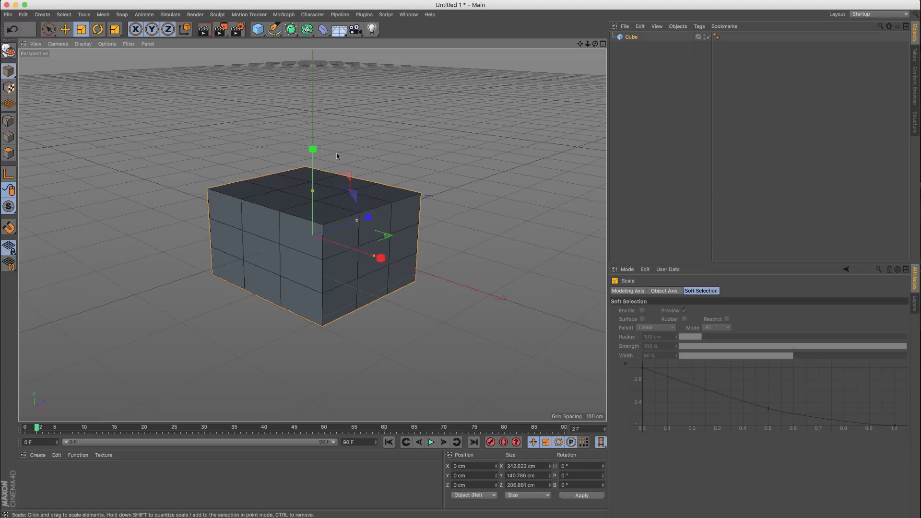
pyautogui.moveTo(313, 154)
pyautogui.mouseDown()
pyautogui.moveTo(312, 108)
pyautogui.moveTo(313, 148)
pyautogui.moveTo(311, 136)
pyautogui.mouseUp()
pyautogui.click(627, 38)
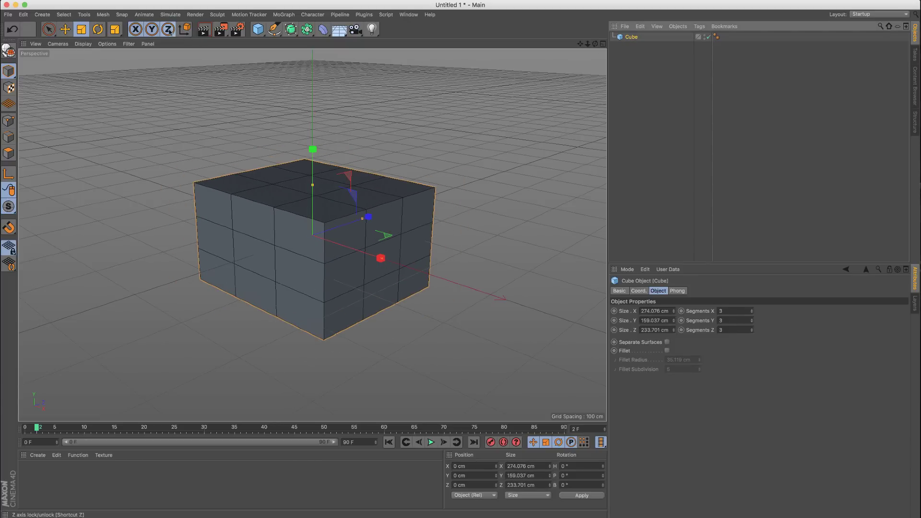
pyautogui.click(97, 29)
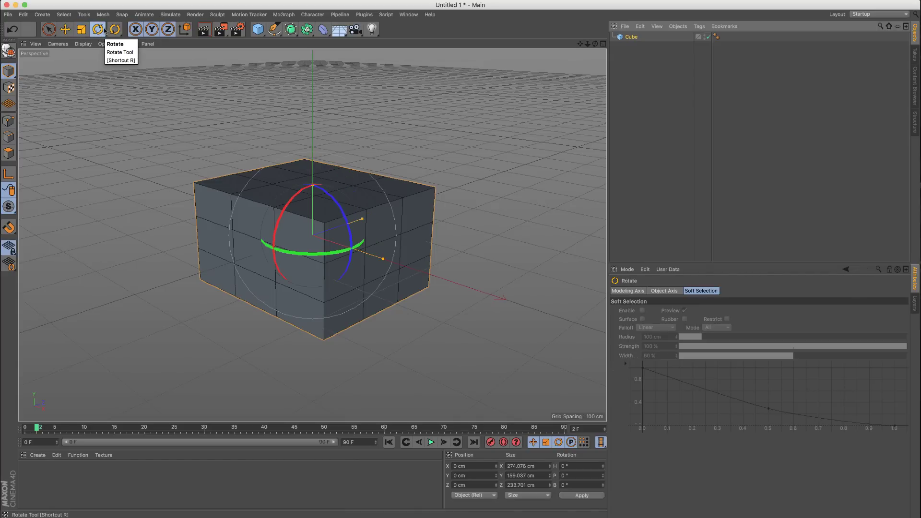
# Tilt the cube to about 38° pitch and 10° bank with the rotate gizmo.
pyautogui.moveTo(290, 202); pyautogui.dragTo(272, 231)
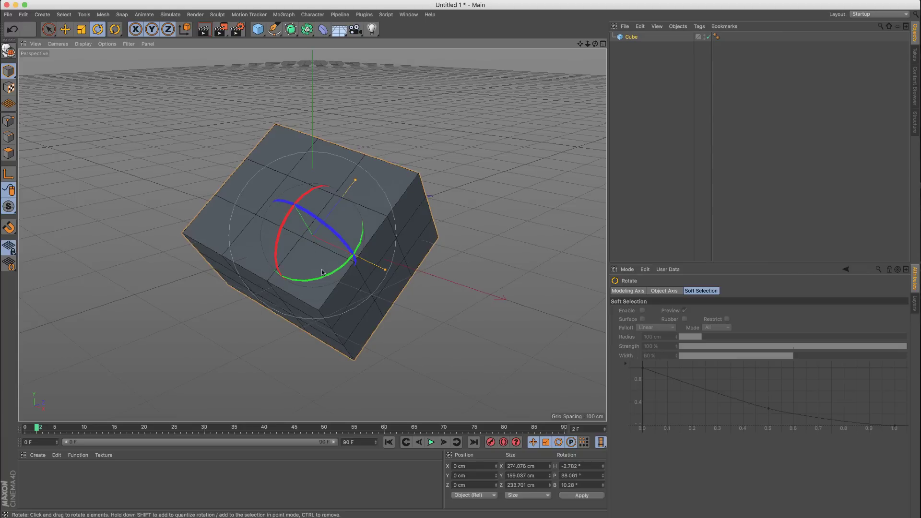
pyautogui.click(67, 32)
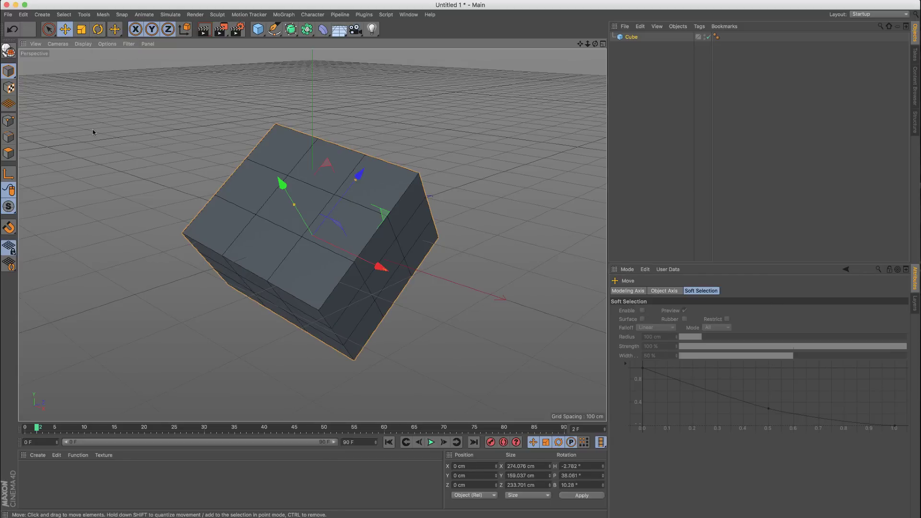
# Bank the cube to about 28°, then move it to roughly 1.1, 24.7, 13.5 cm.
pyautogui.press('r')
pyautogui.moveTo(311, 215); pyautogui.dragTo(250, 208)
pyautogui.press('t')
pyautogui.press('e')
pyautogui.hotkey('ctrl', 'z')
pyautogui.moveTo(124, 192); pyautogui.dragTo(139, 163)
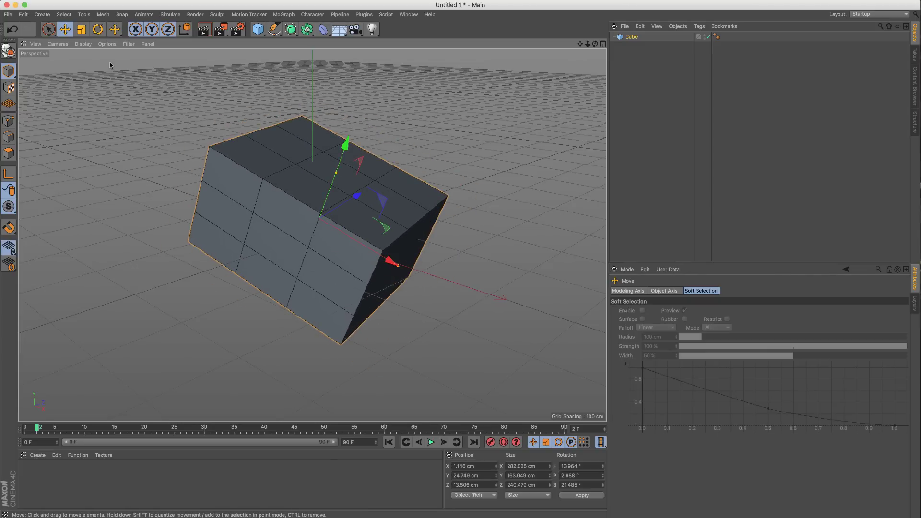
# Slide the cube along X only, then along Y only, lowering it to about 9.7 cm.
pyautogui.click(115, 33)
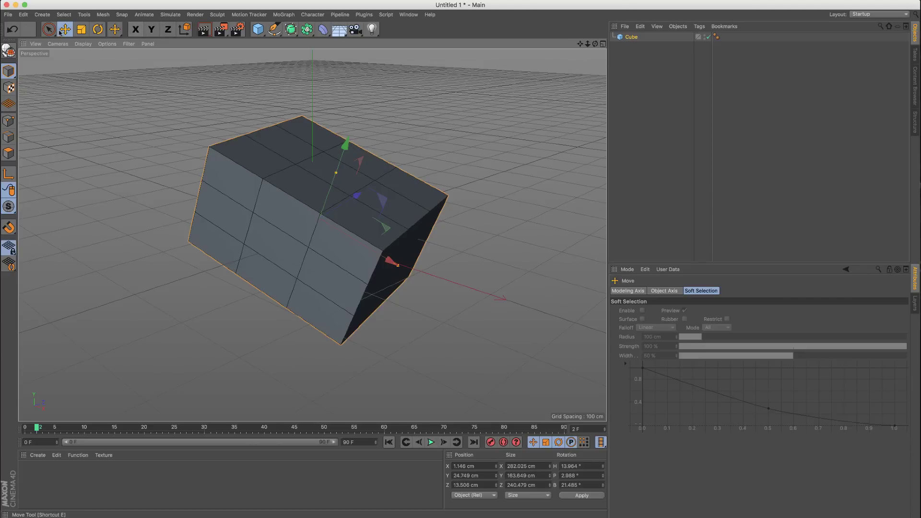
pyautogui.click(135, 30)
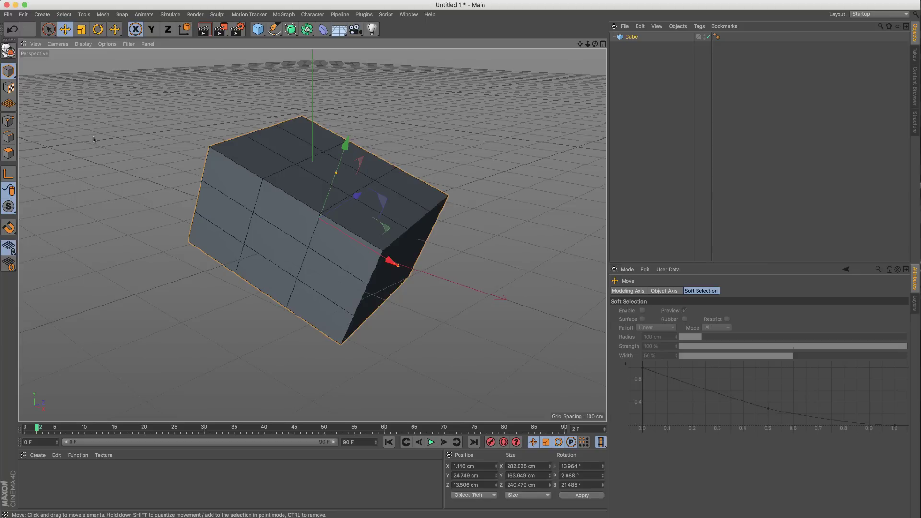
pyautogui.moveTo(101, 159); pyautogui.dragTo(165, 165)
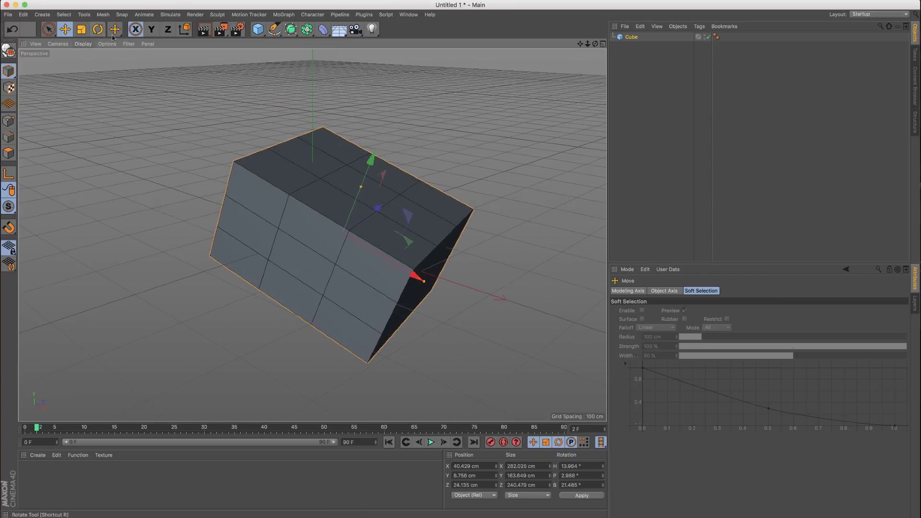
pyautogui.click(152, 30)
pyautogui.click(135, 29)
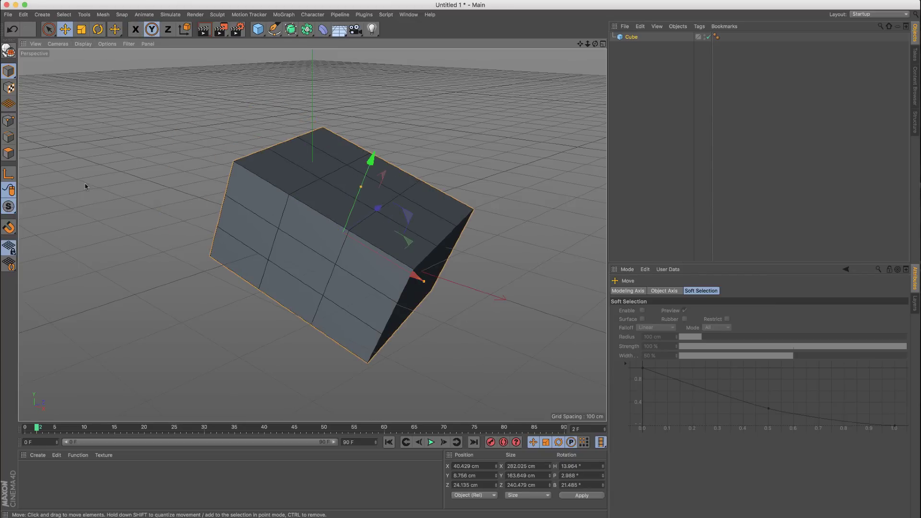
pyautogui.moveTo(88, 189); pyautogui.dragTo(288, 187)
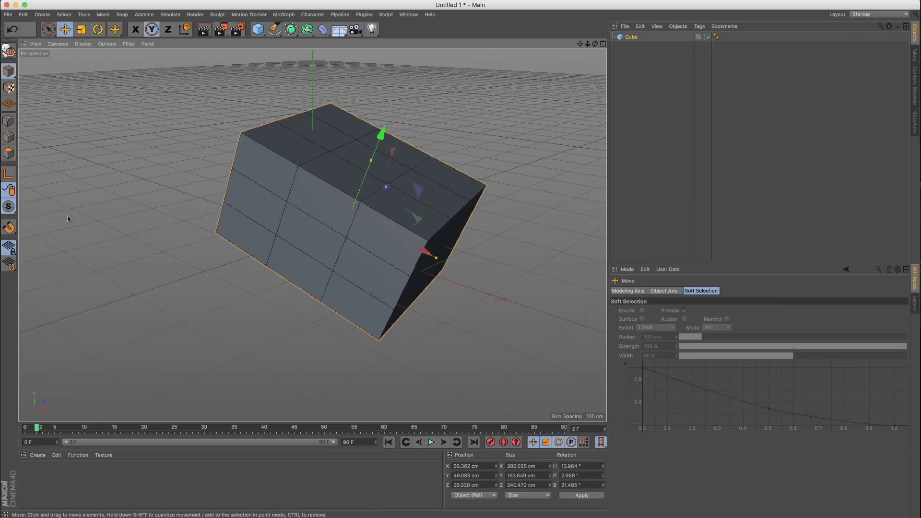
pyautogui.moveTo(84, 194); pyautogui.dragTo(238, 170)
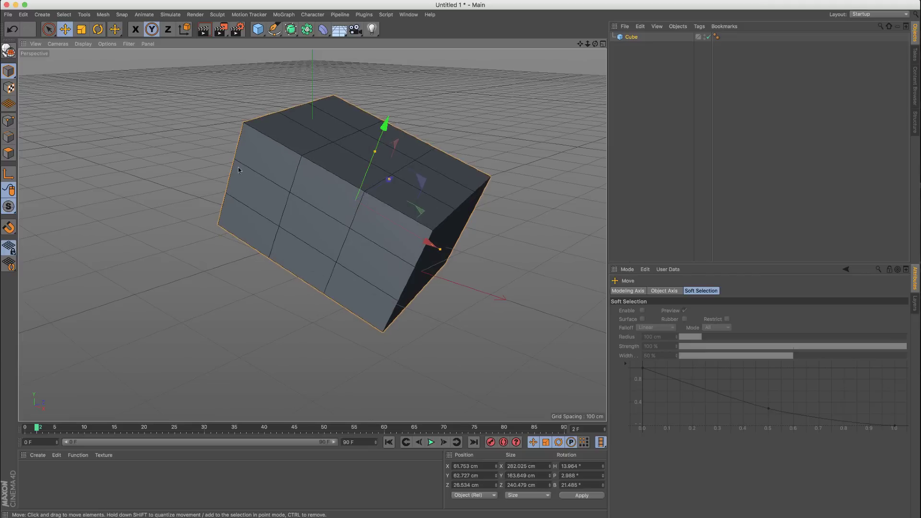
pyautogui.moveTo(68, 200); pyautogui.dragTo(75, 221)
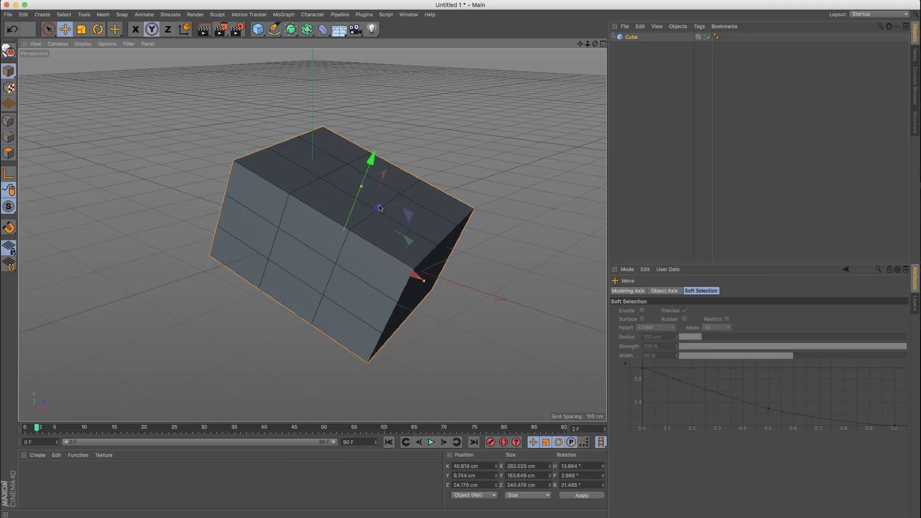
# Stretch the cube's depth to about 255 cm, shift it right, and rotate it about 22°.
pyautogui.moveTo(377, 210); pyautogui.dragTo(296, 213)
pyautogui.moveTo(304, 246); pyautogui.dragTo(331, 203)
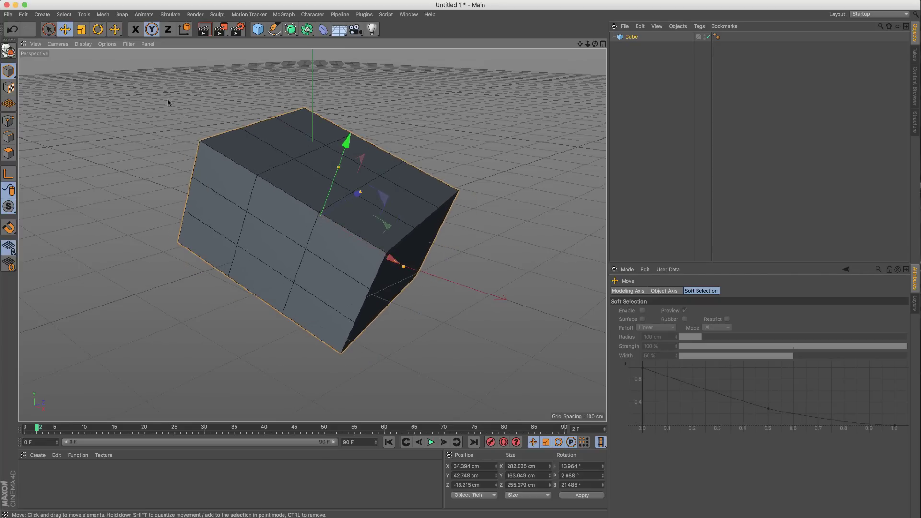
pyautogui.click(98, 29)
pyautogui.moveTo(372, 235); pyautogui.dragTo(334, 261)
pyautogui.moveTo(157, 145); pyautogui.dragTo(213, 86)
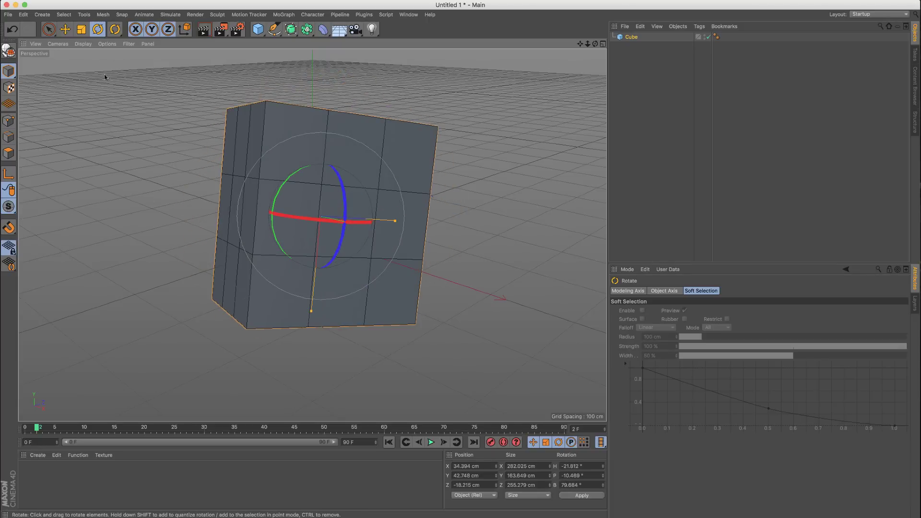
# Release the Y and Z locks and rotate the cube to roughly H 92°, P 80°, B −75°.
pyautogui.moveTo(118, 87); pyautogui.dragTo(137, 56)
pyautogui.click(152, 30)
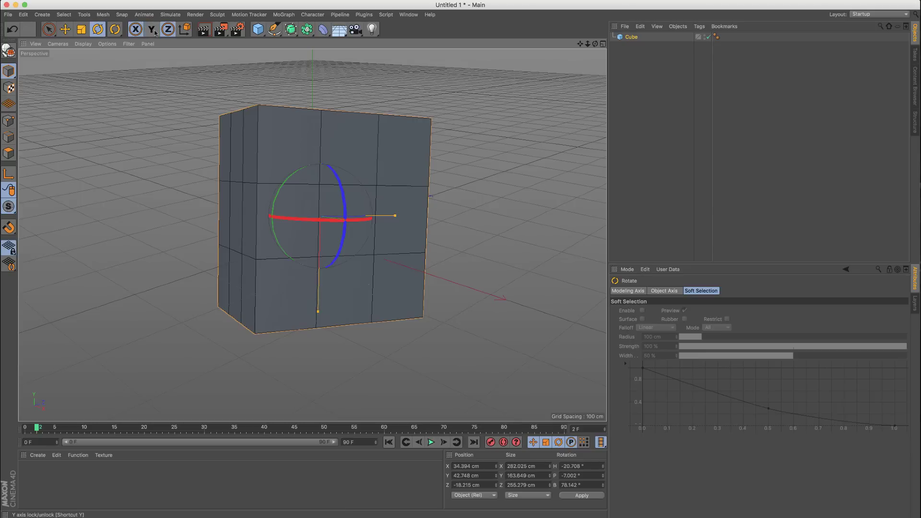
pyautogui.click(168, 29)
pyautogui.moveTo(113, 132); pyautogui.dragTo(151, 147)
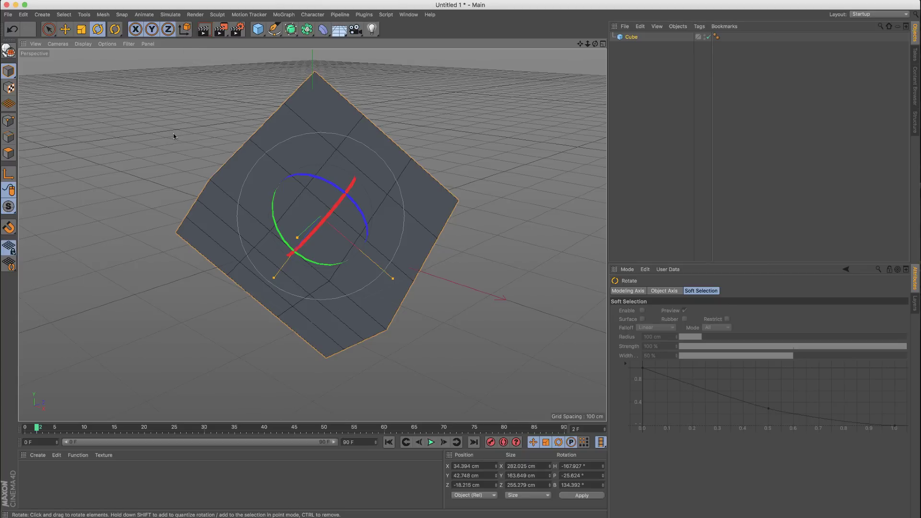
pyautogui.click(71, 34)
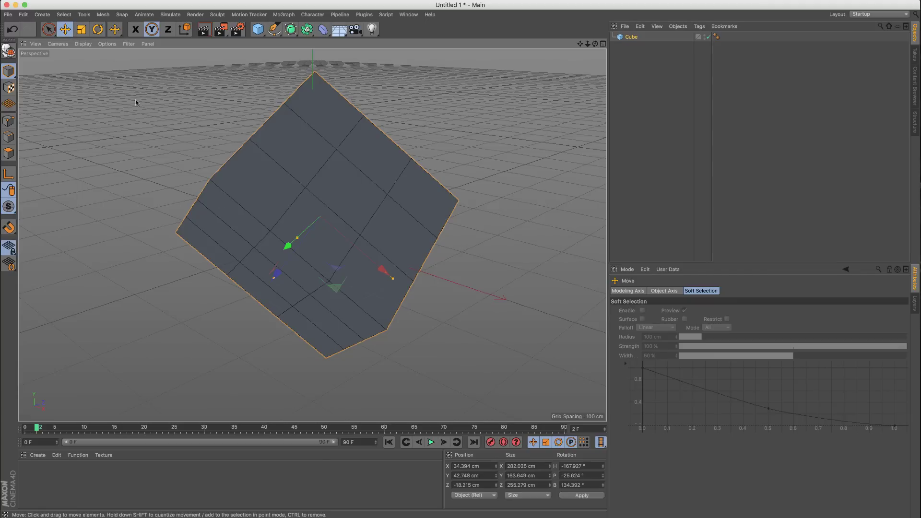
pyautogui.click(98, 29)
pyautogui.moveTo(322, 265); pyautogui.dragTo(348, 87)
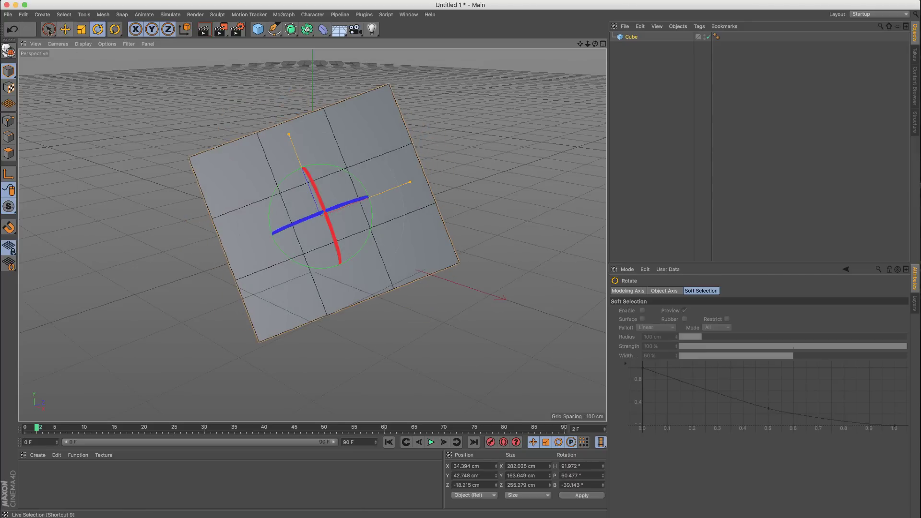
pyautogui.click(64, 29)
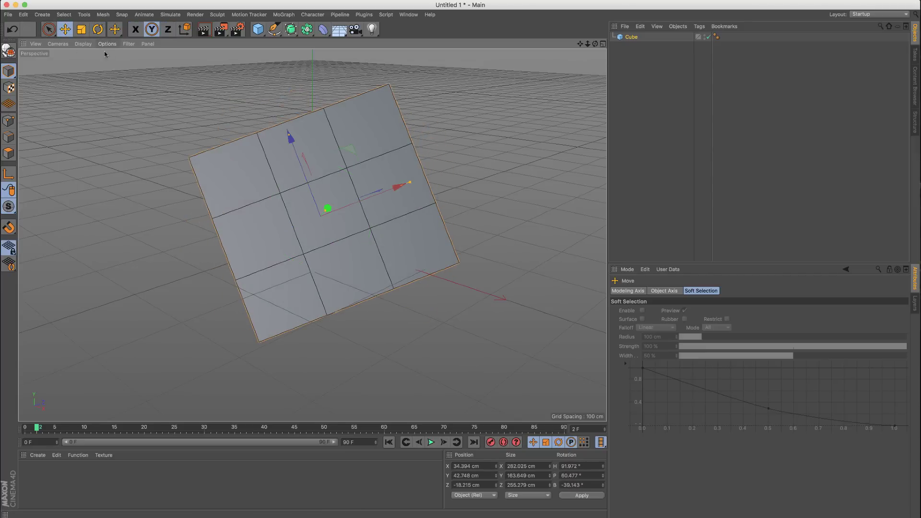
pyautogui.press('r')
pyautogui.moveTo(305, 224); pyautogui.dragTo(249, 197)
pyautogui.press('e')
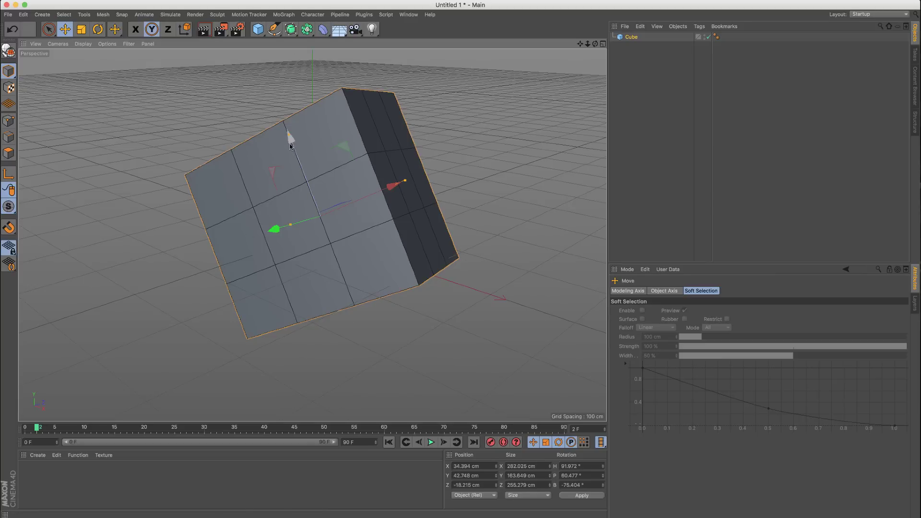
pyautogui.click(136, 29)
# Move the cube along world axes to about −60 cm on X, slightly lowered.
pyautogui.click(168, 29)
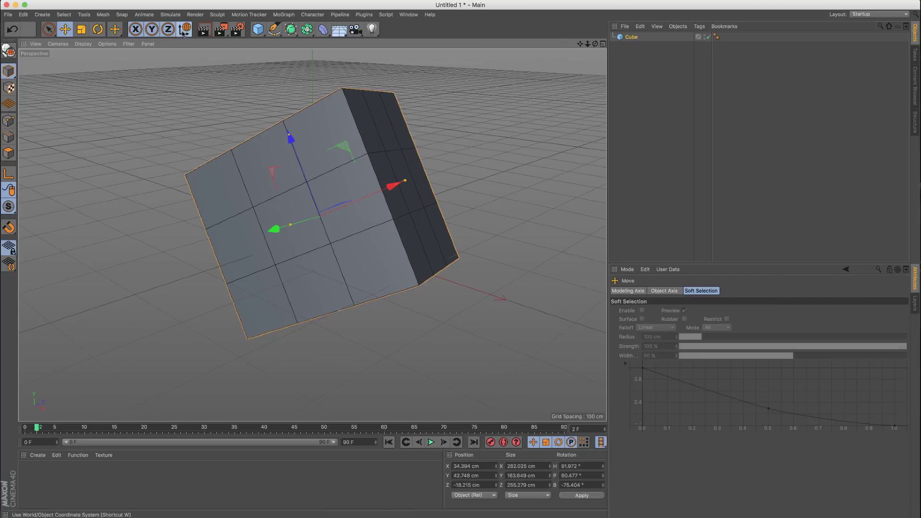
pyautogui.click(184, 30)
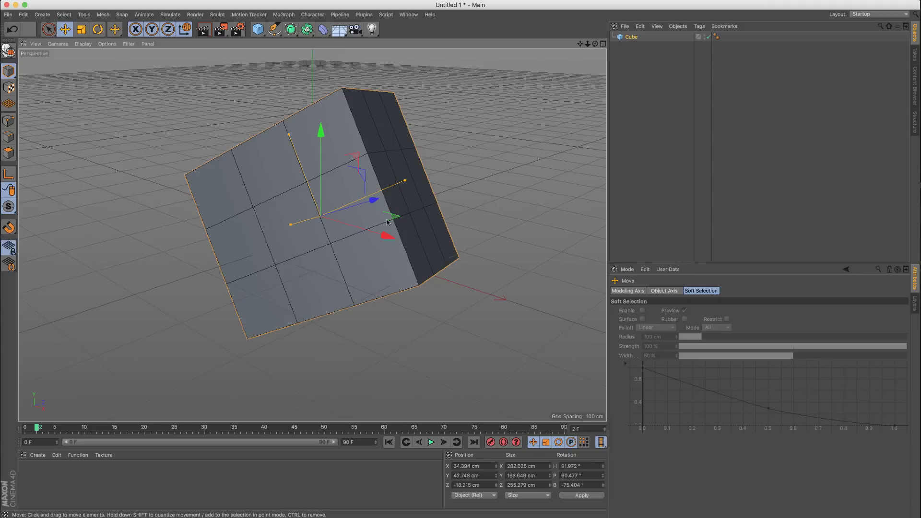
pyautogui.moveTo(381, 230); pyautogui.dragTo(285, 242)
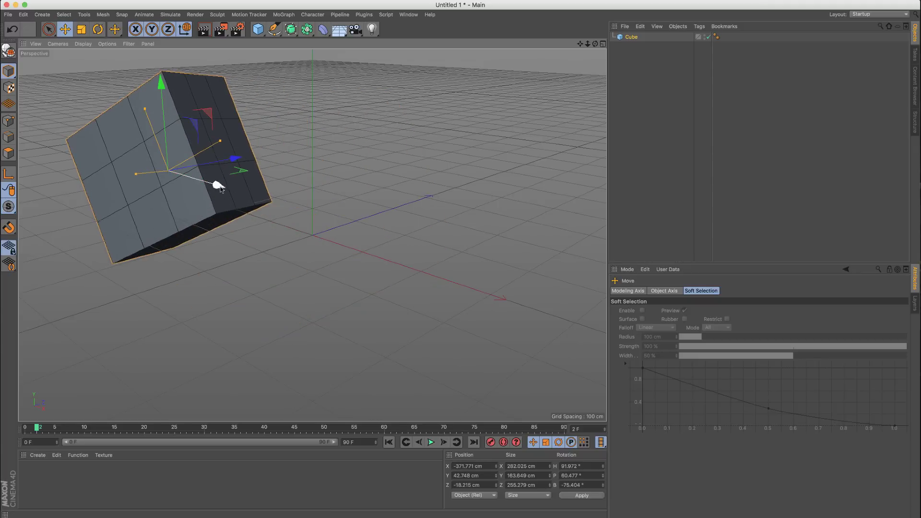
pyautogui.moveTo(216, 185); pyautogui.dragTo(332, 187)
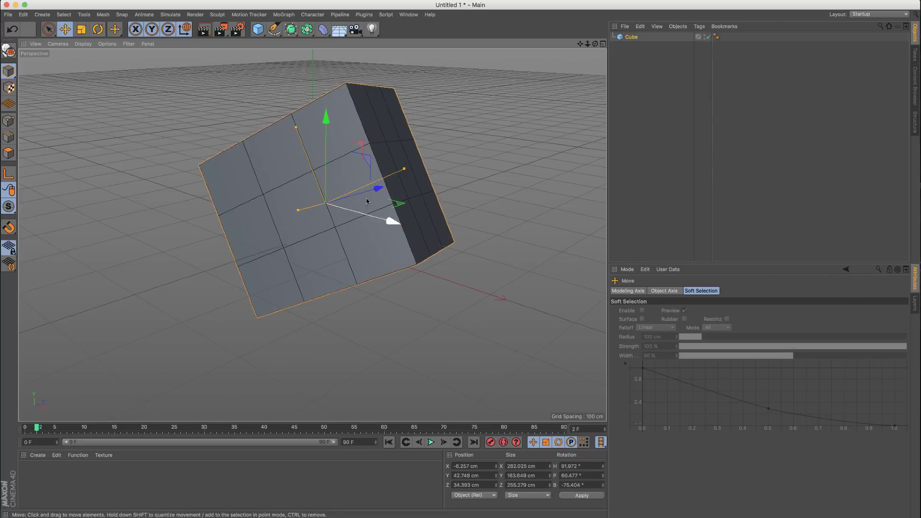
pyautogui.moveTo(384, 221); pyautogui.dragTo(363, 211)
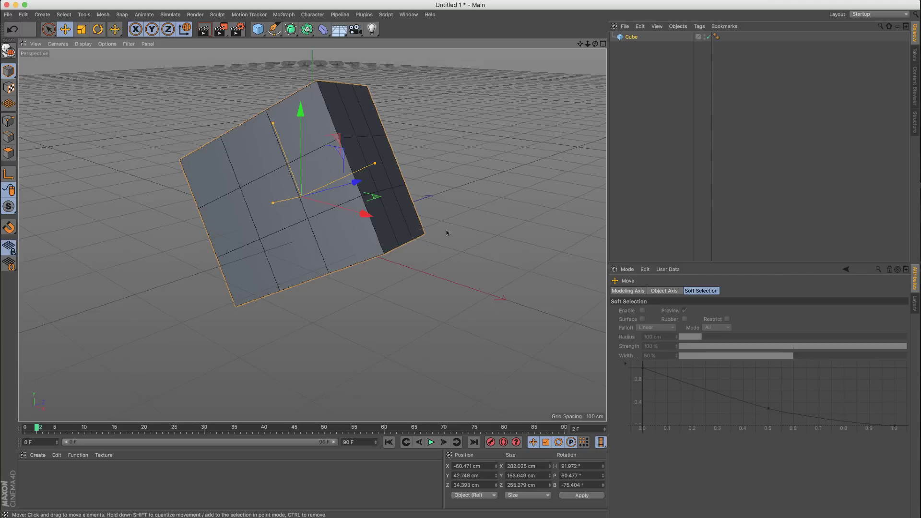
pyautogui.moveTo(300, 171); pyautogui.dragTo(302, 202)
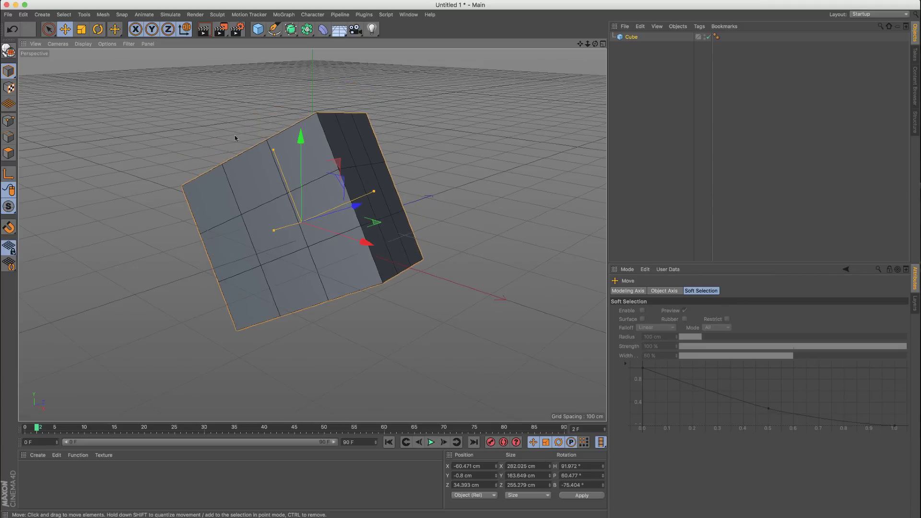
# Move the cube along its own Z and Y axes to about −41.1, −23.7, 15.8 cm.
pyautogui.click(184, 30)
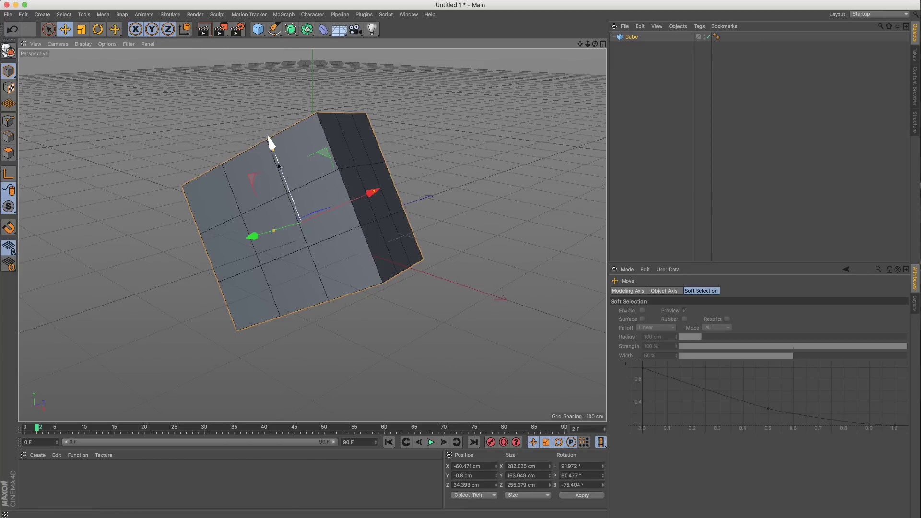
pyautogui.moveTo(270, 143); pyautogui.dragTo(267, 136)
pyautogui.moveTo(251, 226); pyautogui.dragTo(258, 256)
pyautogui.click(620, 293)
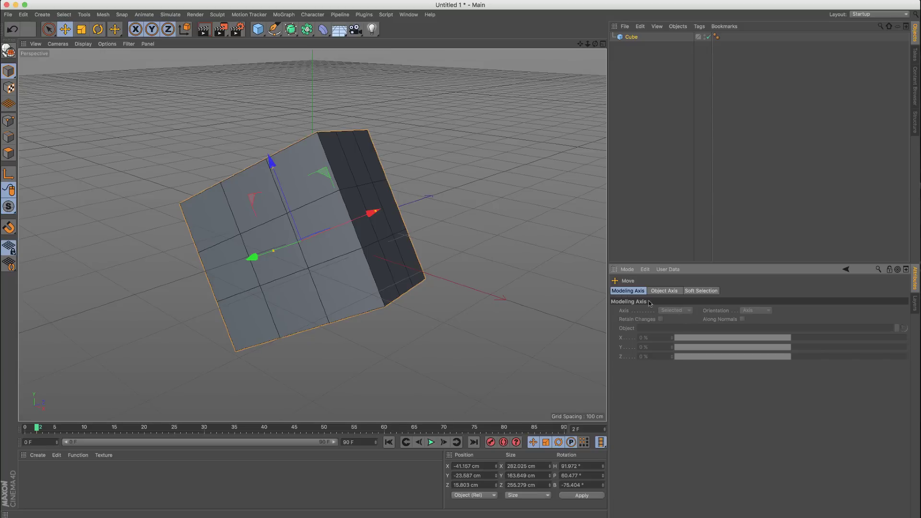
pyautogui.moveTo(270, 158); pyautogui.dragTo(299, 229)
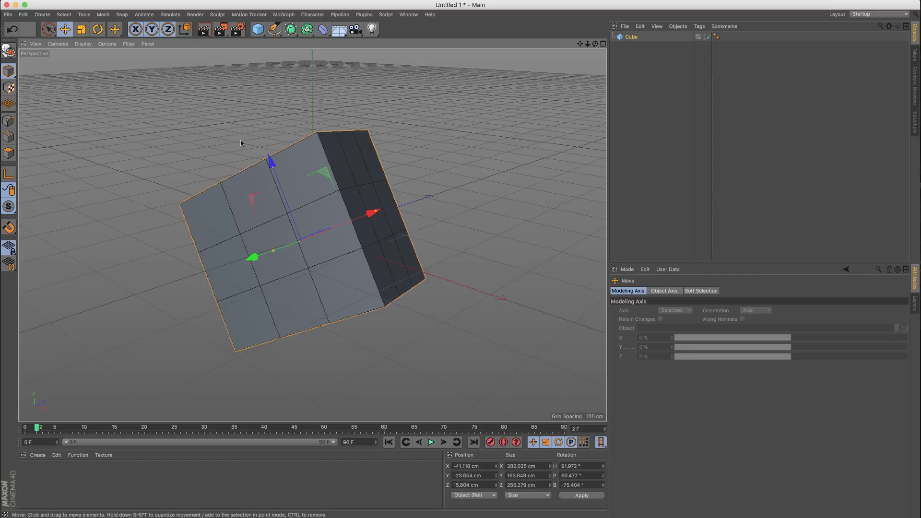
# Render the cube, return to the editable grid view, and browse the primitive and spline lists without adding anything.
pyautogui.click(204, 31)
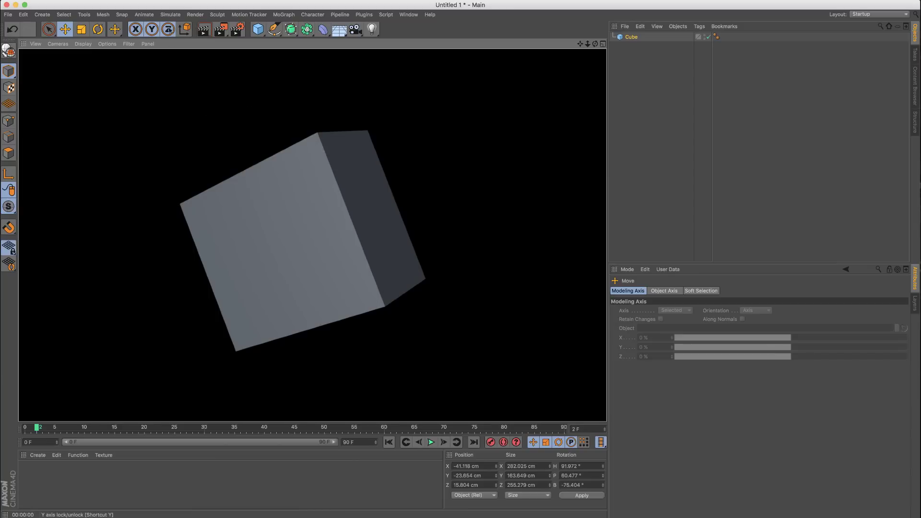
pyautogui.click(52, 33)
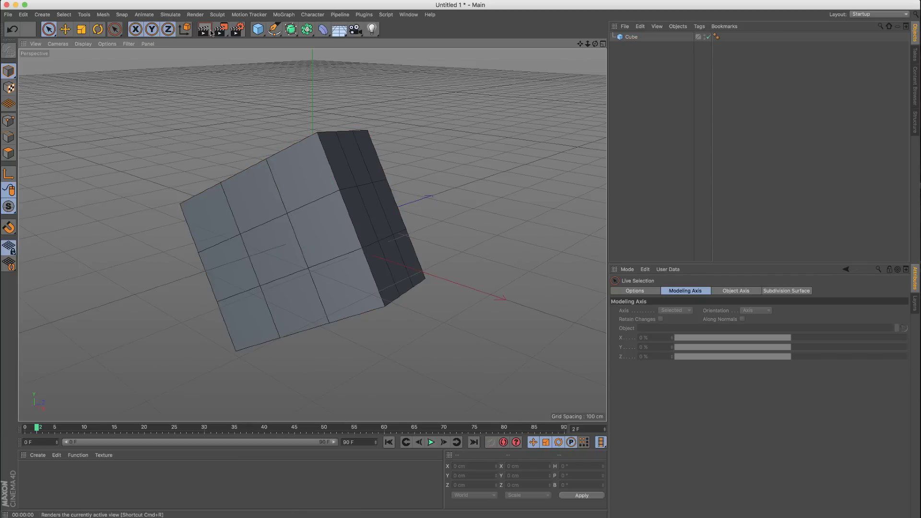
pyautogui.click(259, 30)
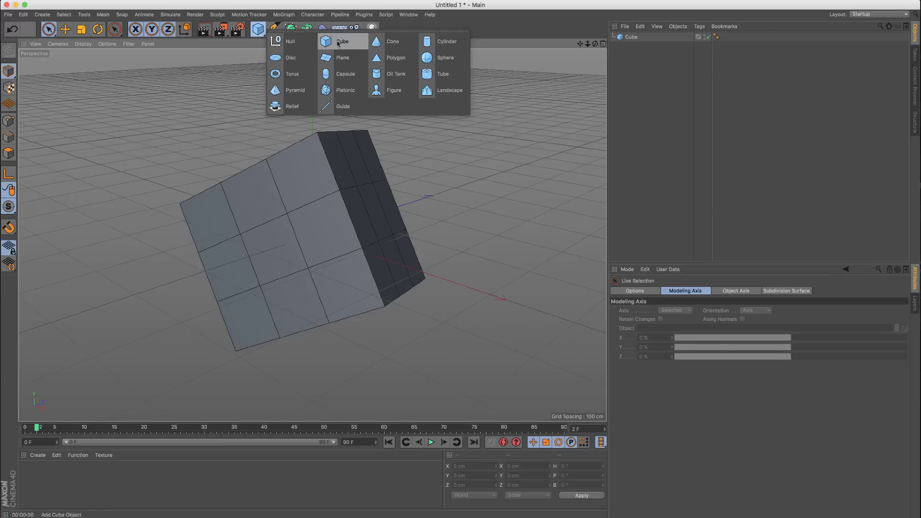
pyautogui.click(226, 91)
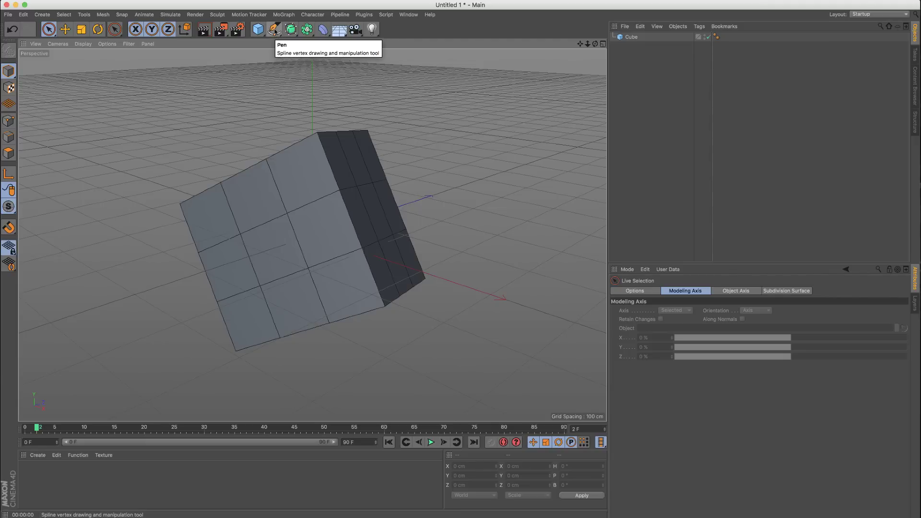
pyautogui.click(274, 30)
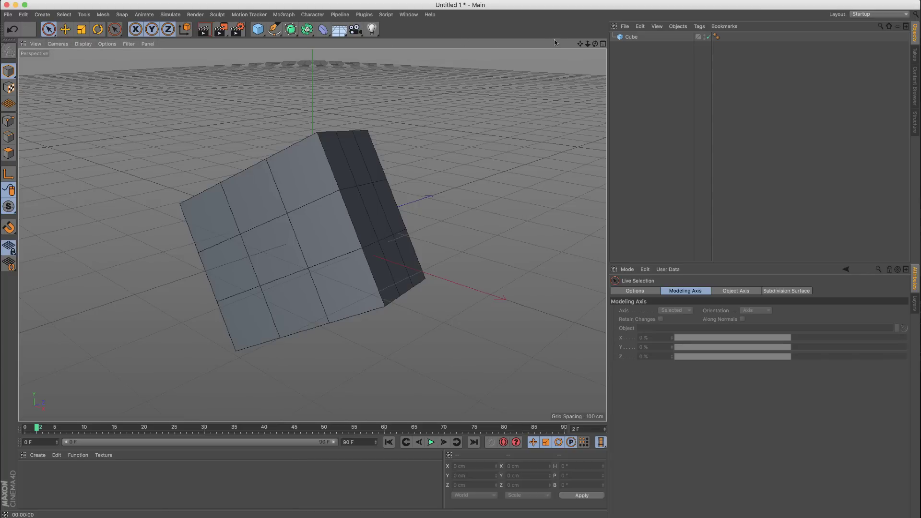
# Pan the cube upward and orbit the perspective view around it from several angles.
pyautogui.moveTo(581, 44); pyautogui.dragTo(587, 22)
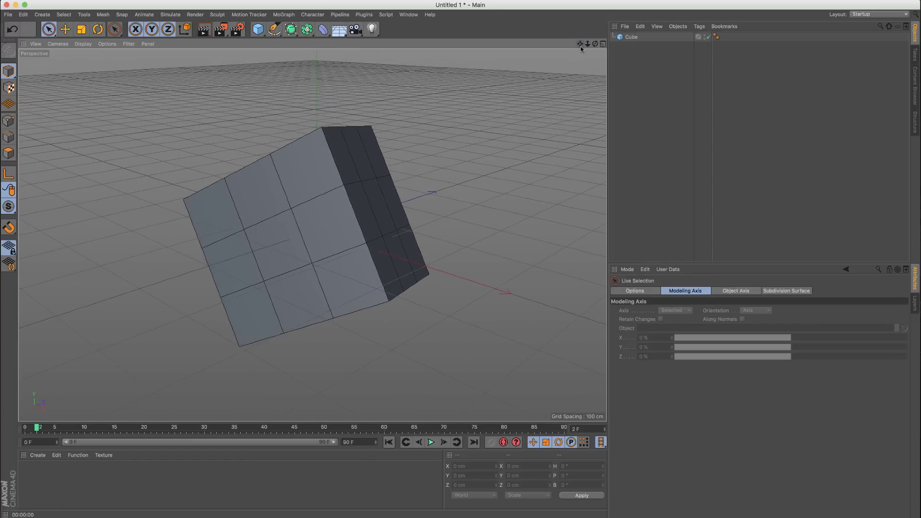
pyautogui.keyDown('alt'); pyautogui.moveTo(313, 235); pyautogui.dragTo(313, 236); pyautogui.keyUp('alt')
pyautogui.scroll(-5, 313, 236)
pyautogui.scroll(5, 313, 235)
pyautogui.scroll(-4, 313, 236)
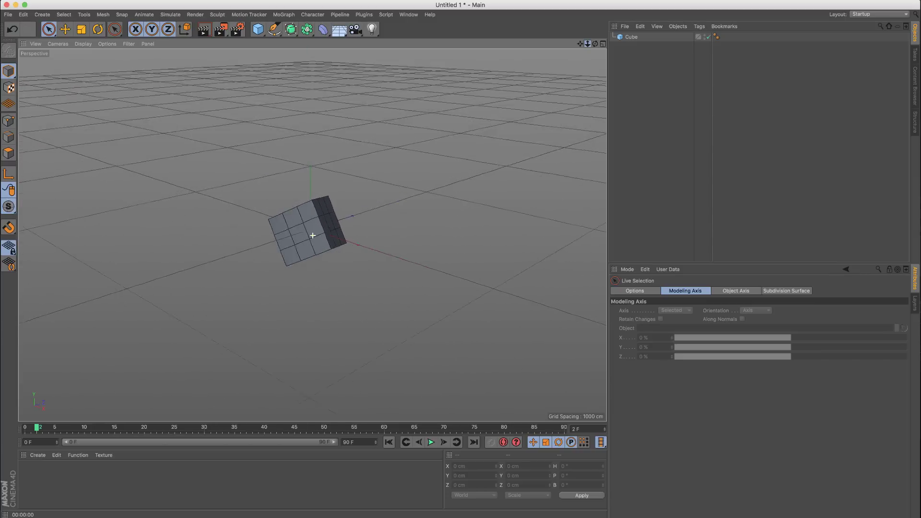
pyautogui.scroll(5, 313, 235)
pyautogui.moveTo(595, 43); pyautogui.dragTo(313, 235)
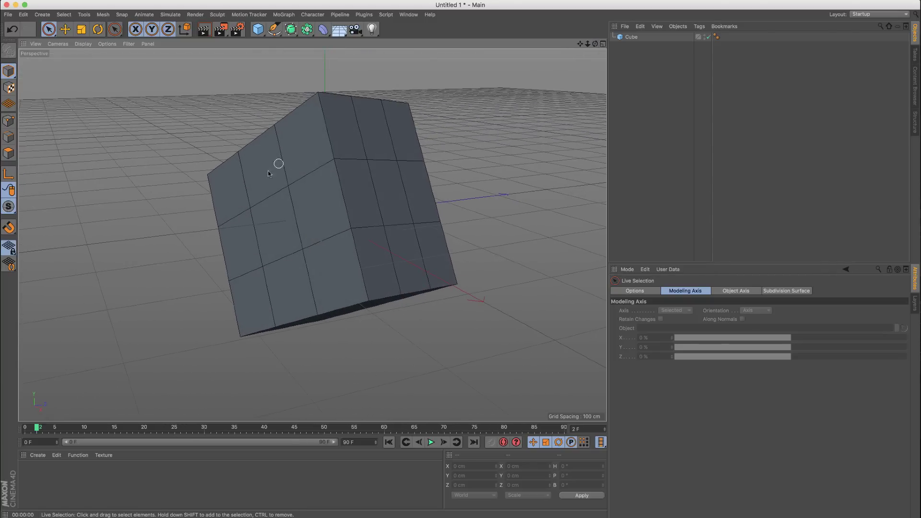
pyautogui.keyDown('alt'); pyautogui.moveTo(280, 186); pyautogui.dragTo(245, 221); pyautogui.keyUp('alt')
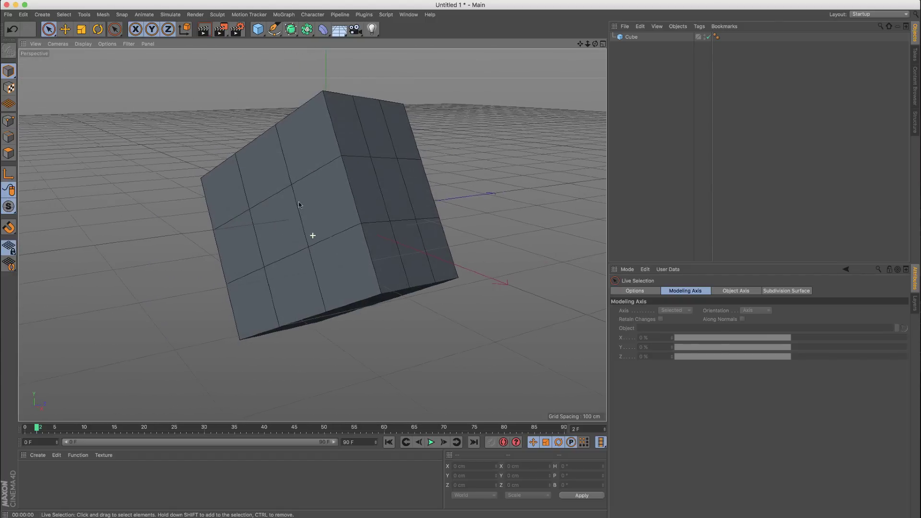
pyautogui.keyDown('alt'); pyautogui.moveTo(299, 205); pyautogui.dragTo(271, 198); pyautogui.keyUp('alt')
# Zoom in and orbit until the cube's darker face is toward the camera.
pyautogui.keyDown('alt'); pyautogui.moveTo(276, 222); pyautogui.dragTo(272, 202, button='right'); pyautogui.keyUp('alt')
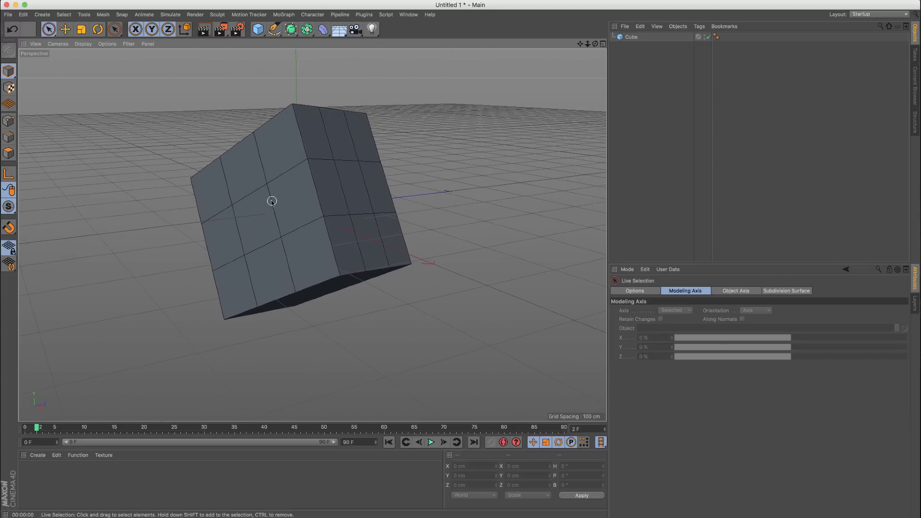
pyautogui.keyDown('alt'); pyautogui.moveTo(379, 202); pyautogui.dragTo(338, 209); pyautogui.keyUp('alt')
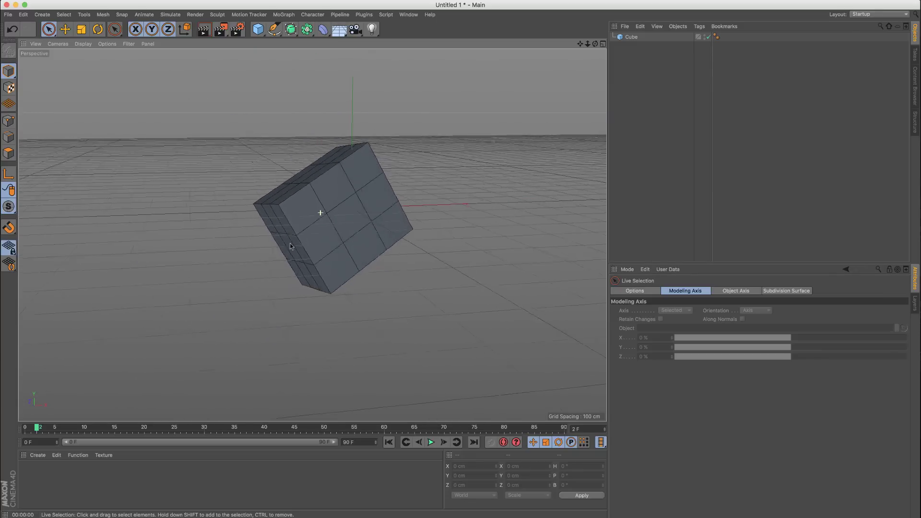
pyautogui.keyDown('alt'); pyautogui.moveTo(290, 246); pyautogui.dragTo(308, 235, button='right'); pyautogui.keyUp('alt')
pyautogui.keyDown('alt'); pyautogui.moveTo(307, 235); pyautogui.dragTo(298, 225); pyautogui.keyUp('alt')
pyautogui.keyDown('alt'); pyautogui.moveTo(298, 226); pyautogui.dragTo(287, 218, button='right'); pyautogui.keyUp('alt')
pyautogui.moveTo(288, 219)
pyautogui.keyDown('alt'); pyautogui.mouseDown()
pyautogui.moveTo(325, 181)
pyautogui.moveTo(349, 173)
pyautogui.moveTo(264, 204)
pyautogui.moveTo(286, 185)
pyautogui.moveTo(243, 199)
pyautogui.moveTo(309, 200)
pyautogui.moveTo(278, 204)
pyautogui.moveTo(345, 213)
pyautogui.mouseUp(); pyautogui.keyUp('alt')
pyautogui.scroll(-3, 267, 208)
pyautogui.scroll(5, 291, 209)
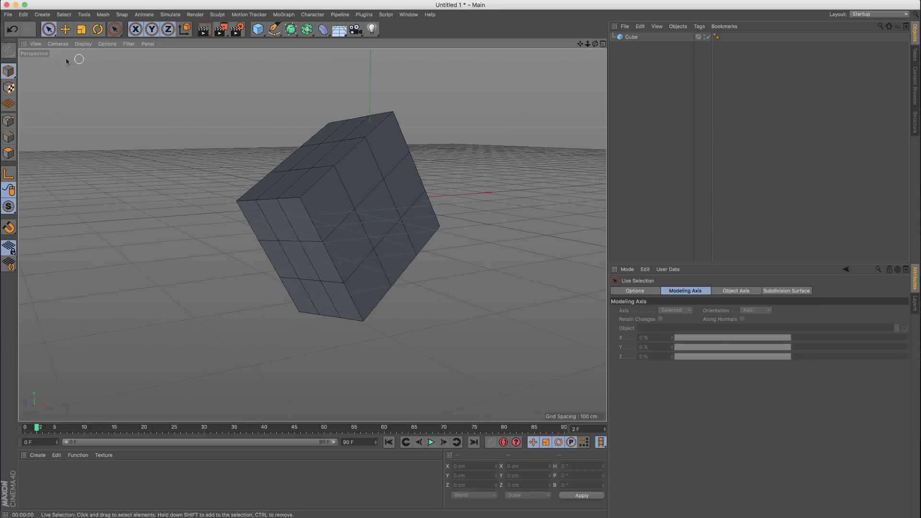
pyautogui.click(35, 44)
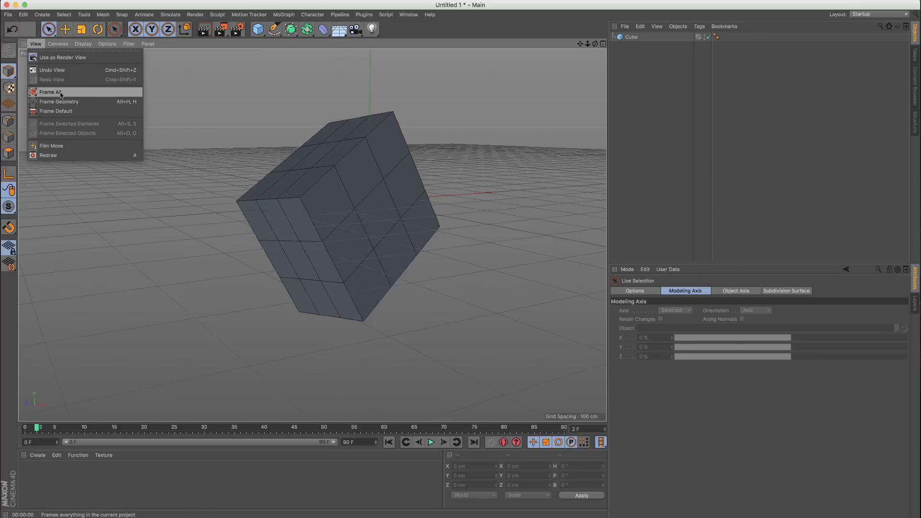
# Apply View > Frame All, then browse the View and Cameras menus, keeping the perspective camera.
pyautogui.click(61, 94)
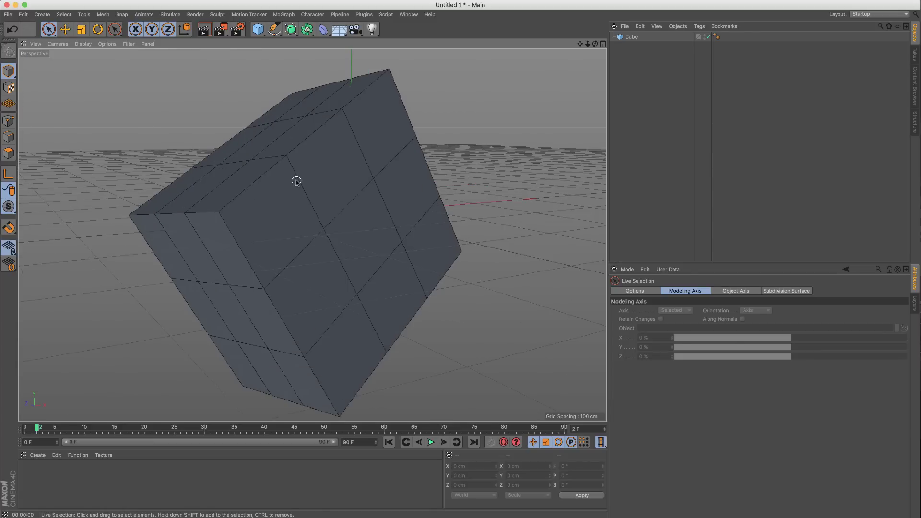
pyautogui.click(41, 45)
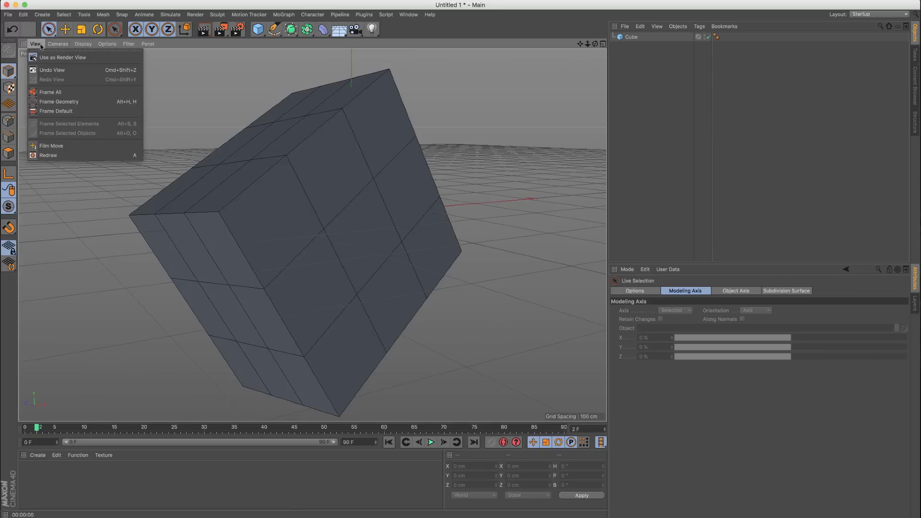
pyautogui.click(342, 200)
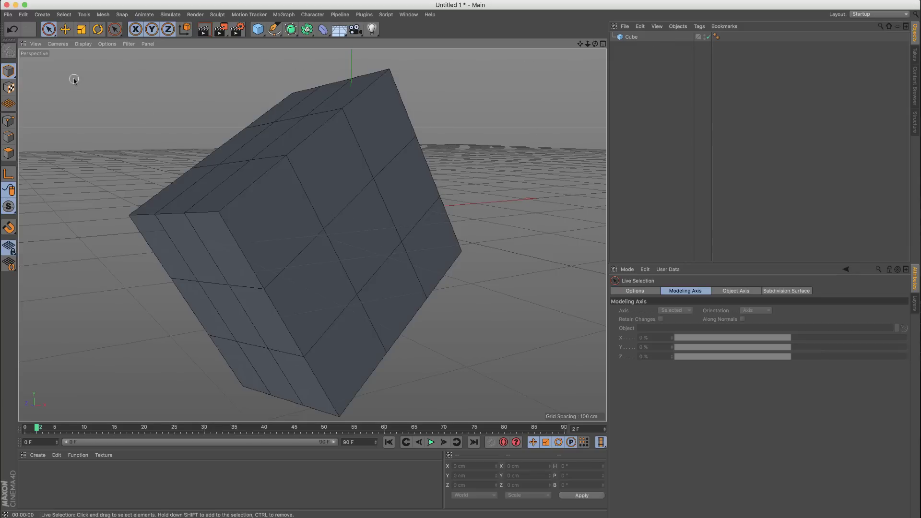
pyautogui.click(43, 48)
pyautogui.click(107, 113)
pyautogui.click(57, 46)
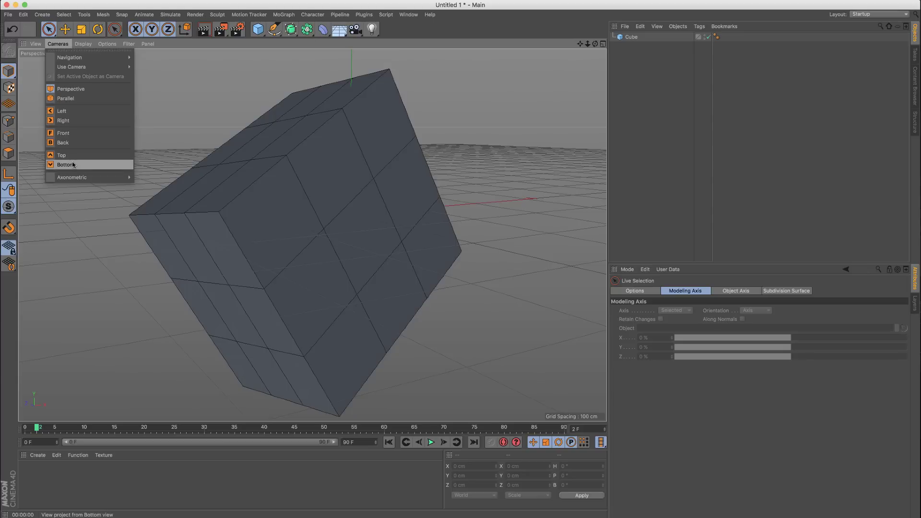
pyautogui.click(350, 97)
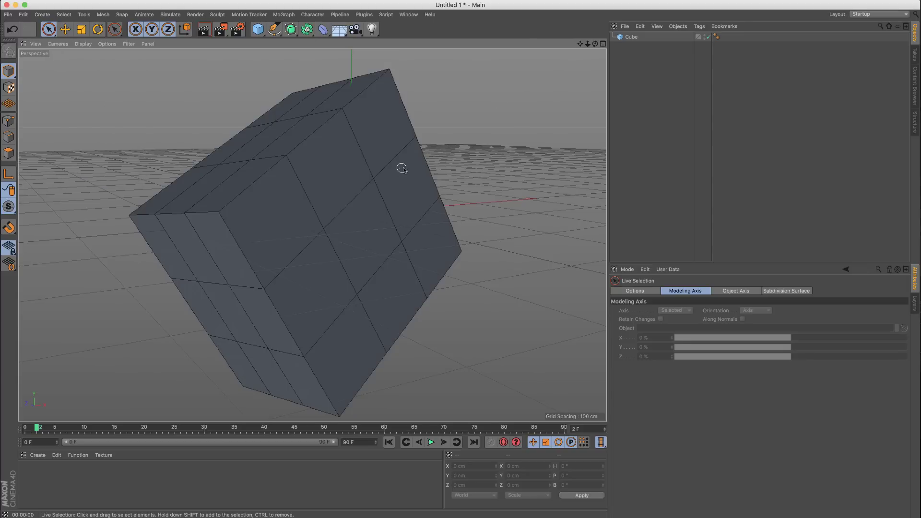
# Split into four views, select the cube and set its heading, pitch and bank to 0.
pyautogui.click(603, 44)
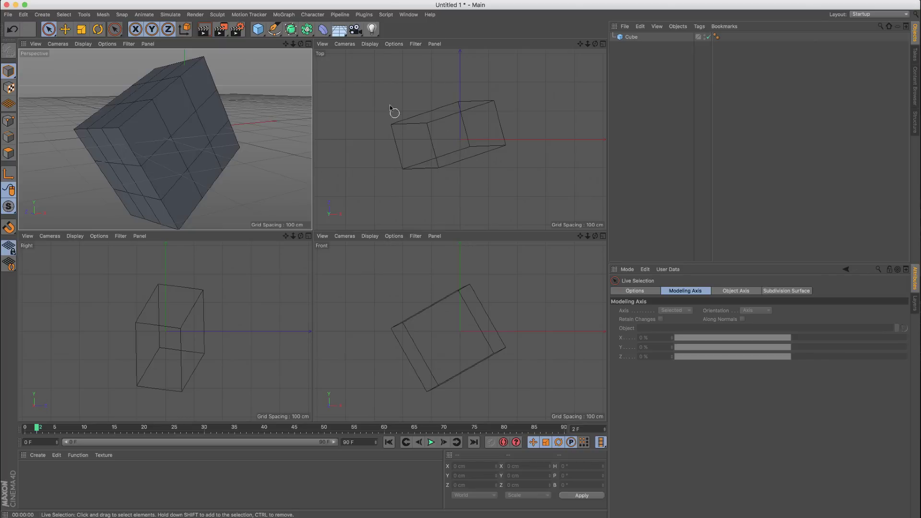
pyautogui.click(161, 121)
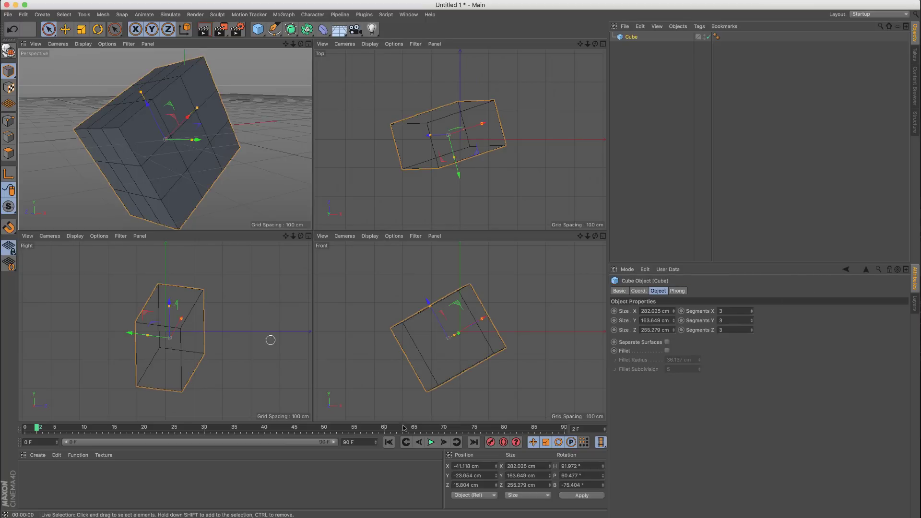
pyautogui.click(596, 466)
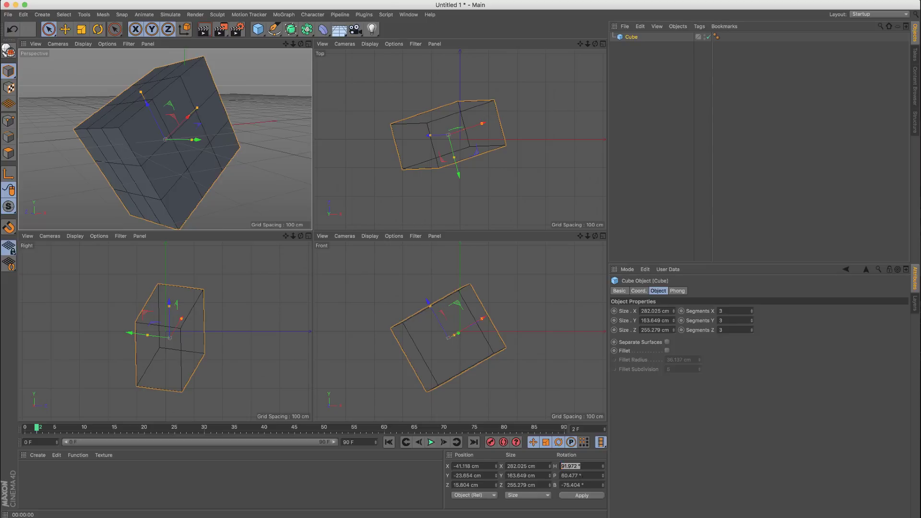
pyautogui.write('0')
pyautogui.press('Tab')
pyautogui.write('0')
pyautogui.press('Tab')
pyautogui.press('BackSpace')
pyautogui.write('0')
# Set the cube's X, Y and Z position to 0 and apply.
pyautogui.press('Tab')
pyautogui.press('BackSpace')
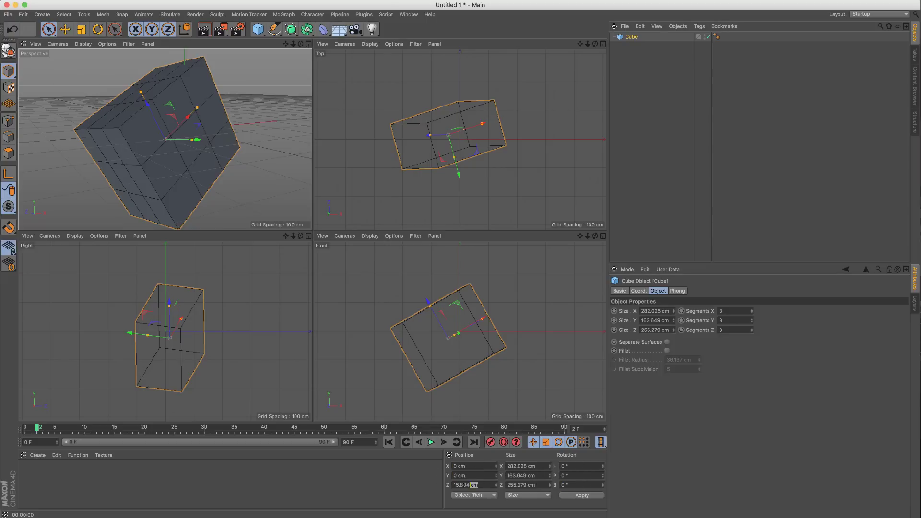
pyautogui.press('BackSpace')
pyautogui.write('0')
pyautogui.click(578, 495)
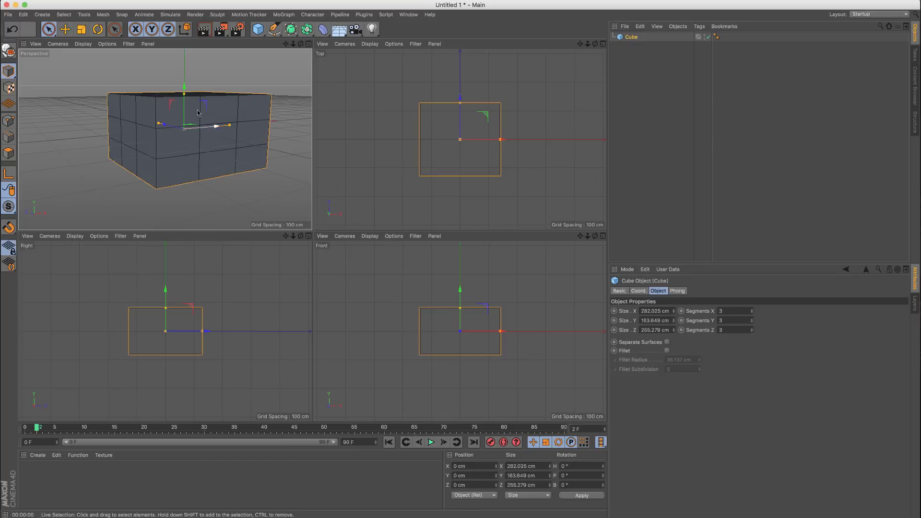
# Drag the cube's size handles in Top and Front views to about 411 × 271 × 346 cm.
pyautogui.moveTo(501, 139); pyautogui.dragTo(501, 140)
pyautogui.moveTo(460, 103)
pyautogui.mouseDown()
pyautogui.moveTo(455, 68)
pyautogui.moveTo(445, 96)
pyautogui.mouseUp()
pyautogui.moveTo(501, 332)
pyautogui.mouseDown()
pyautogui.moveTo(531, 331)
pyautogui.moveTo(499, 331)
pyautogui.mouseUp()
pyautogui.moveTo(461, 308)
pyautogui.mouseDown()
pyautogui.moveTo(460, 268)
pyautogui.moveTo(462, 294)
pyautogui.mouseUp()
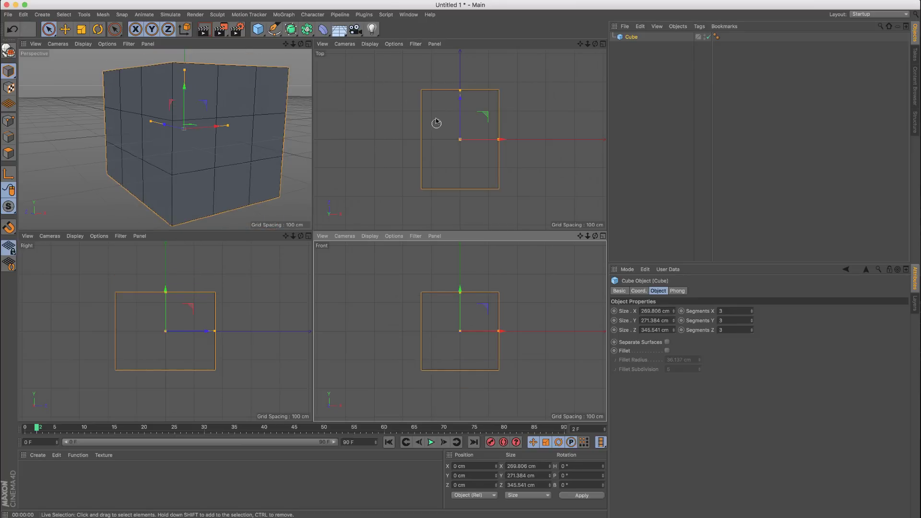
pyautogui.click(605, 45)
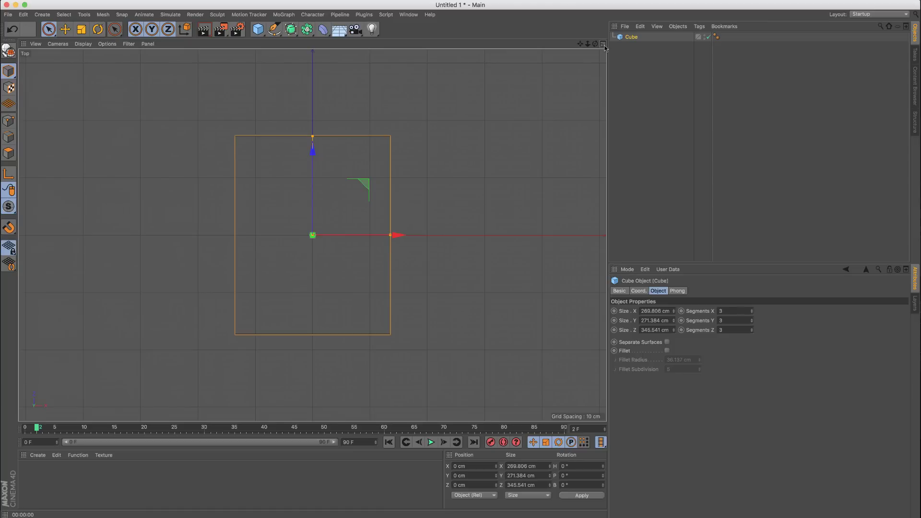
pyautogui.moveTo(389, 235); pyautogui.dragTo(431, 235)
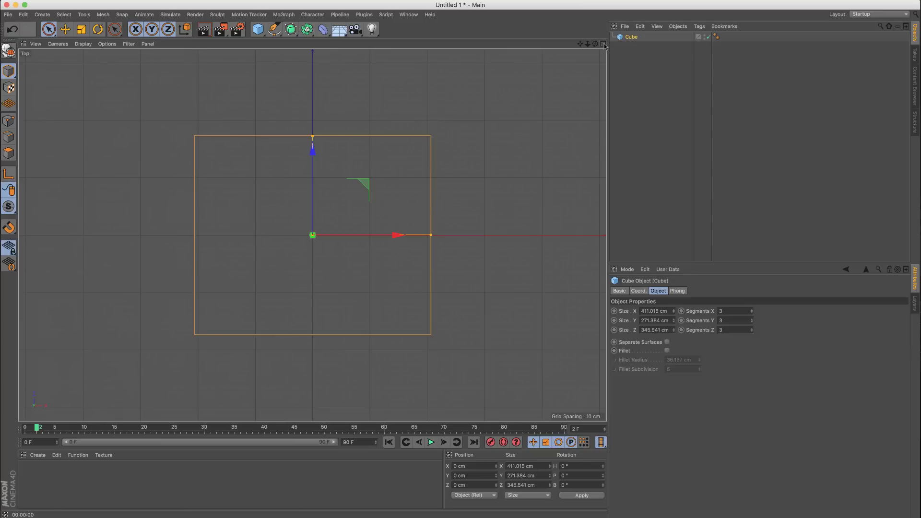
# Switch the maximized view to the perspective camera and return to the four-view layout.
pyautogui.click(58, 43)
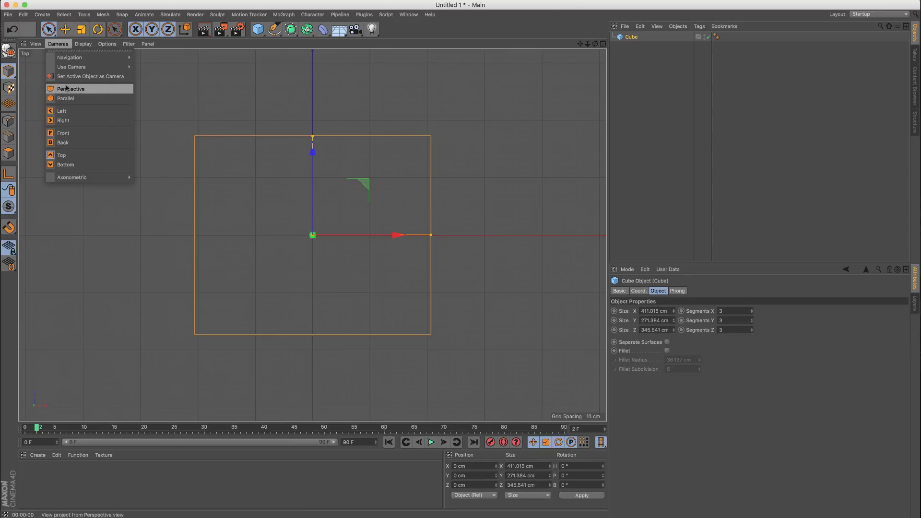
pyautogui.click(91, 89)
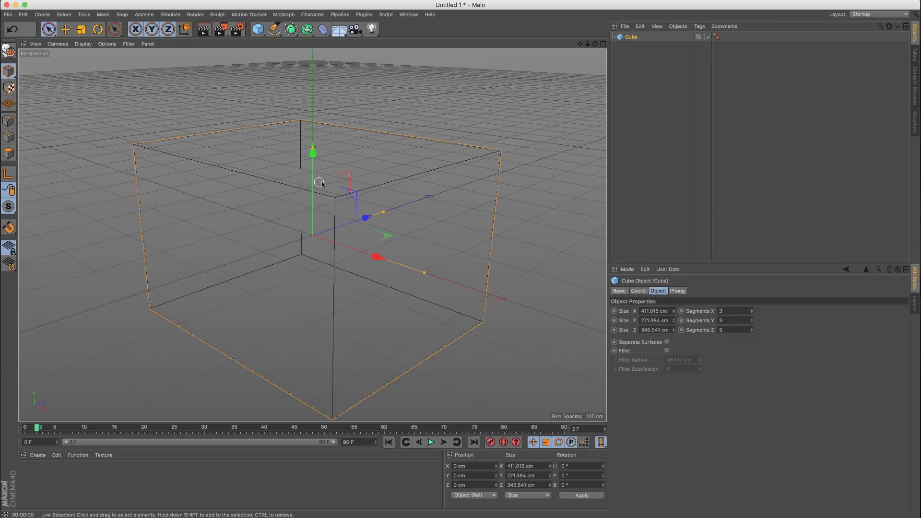
pyautogui.click(603, 44)
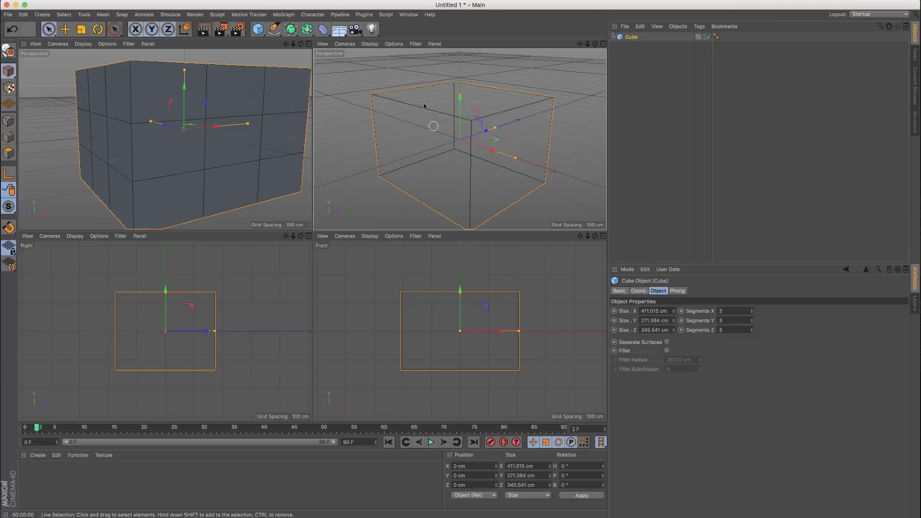
pyautogui.click(338, 44)
# Set the top-right panel to Top, then maximize Perspective and orbit to look down on the cube.
pyautogui.click(360, 154)
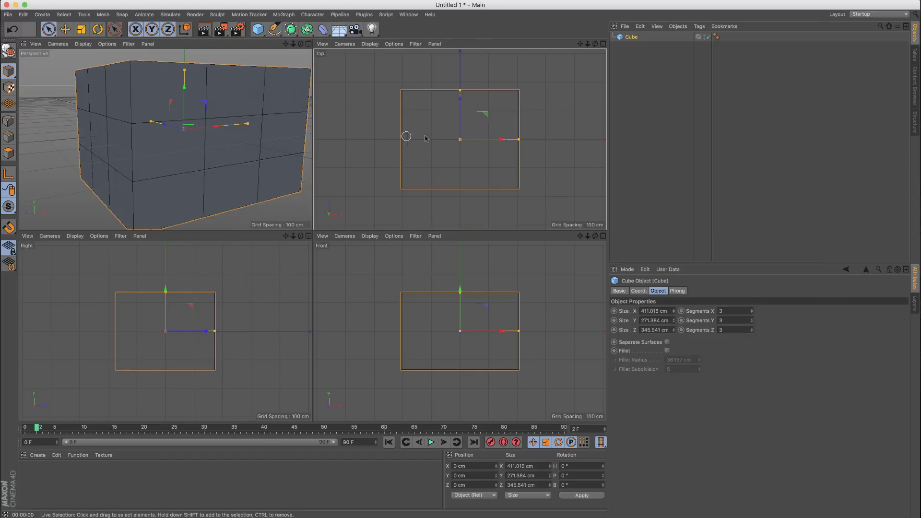
pyautogui.click(308, 44)
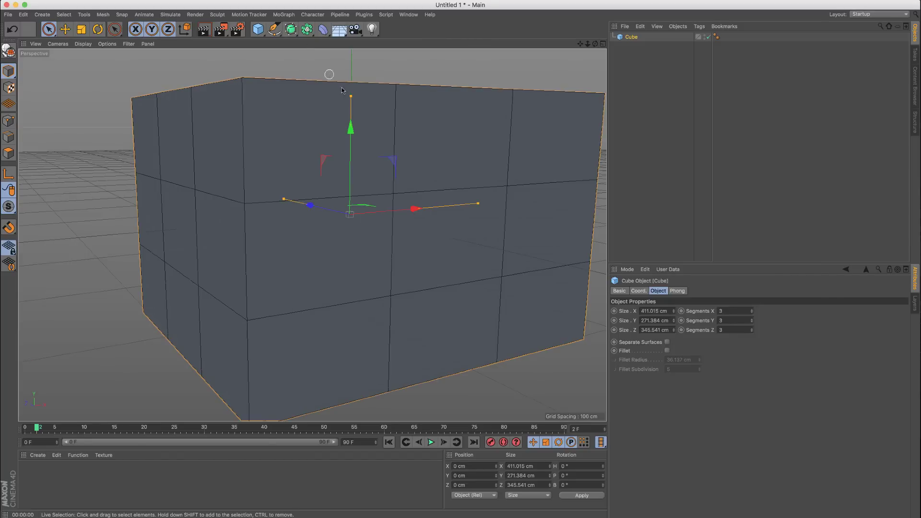
pyautogui.scroll(-3, 393, 150)
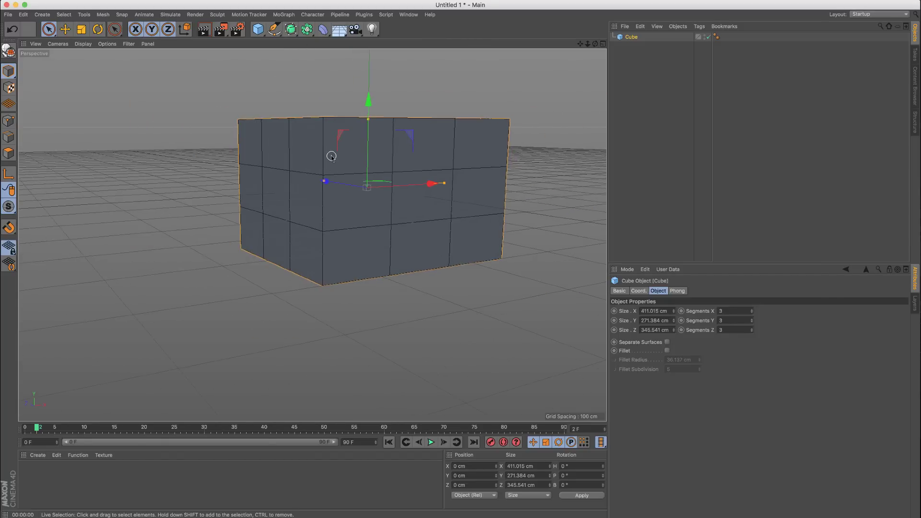
pyautogui.keyDown('alt'); pyautogui.moveTo(333, 152); pyautogui.dragTo(314, 161); pyautogui.keyUp('alt')
pyautogui.keyDown('alt'); pyautogui.moveTo(288, 152); pyautogui.dragTo(306, 178, button='middle'); pyautogui.keyUp('alt')
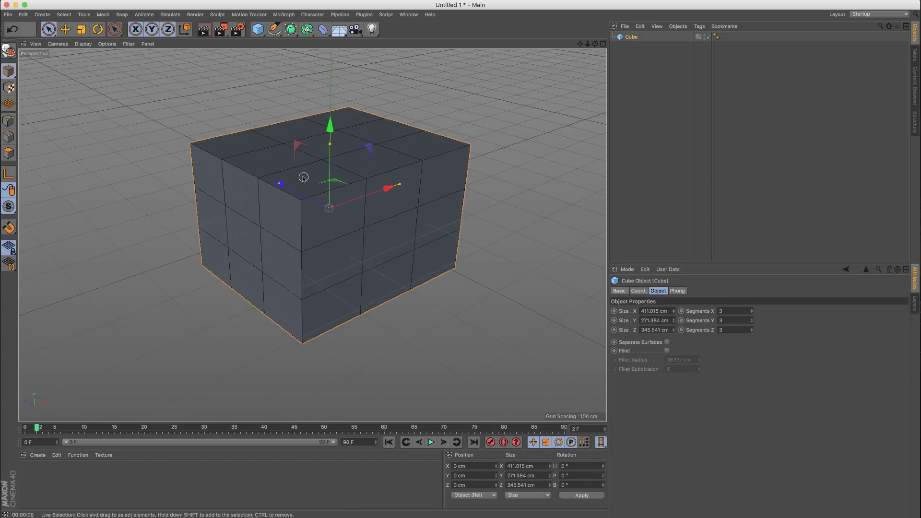
pyautogui.click(106, 44)
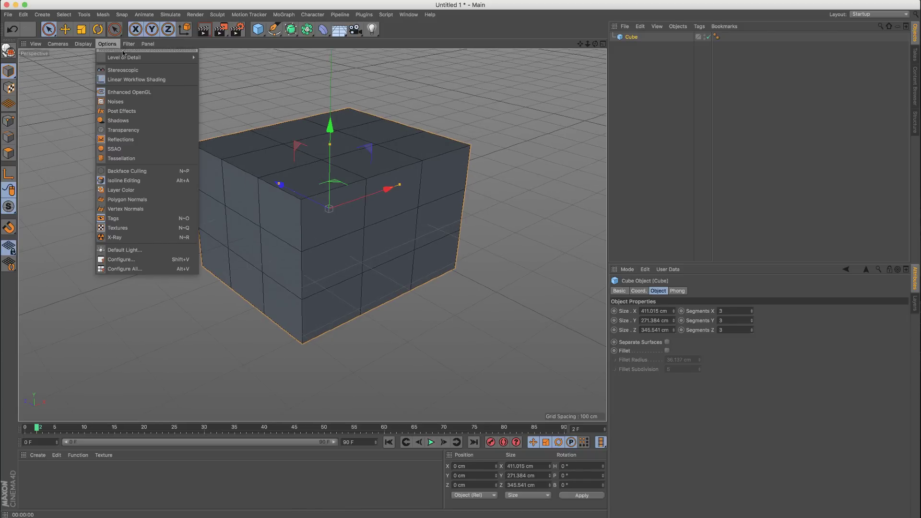
pyautogui.moveTo(125, 62)
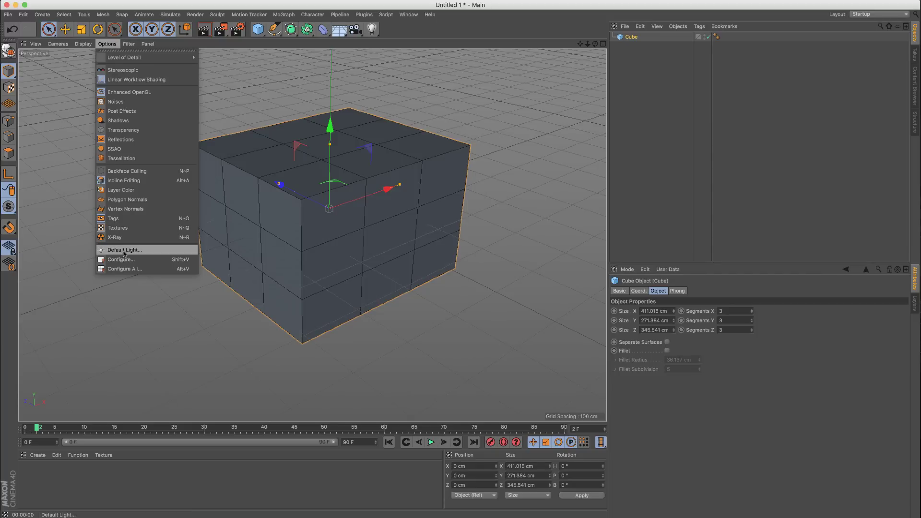
# Switch the viewport to Gouraud Shading without segment lines.
pyautogui.click(85, 58)
pyautogui.click(83, 44)
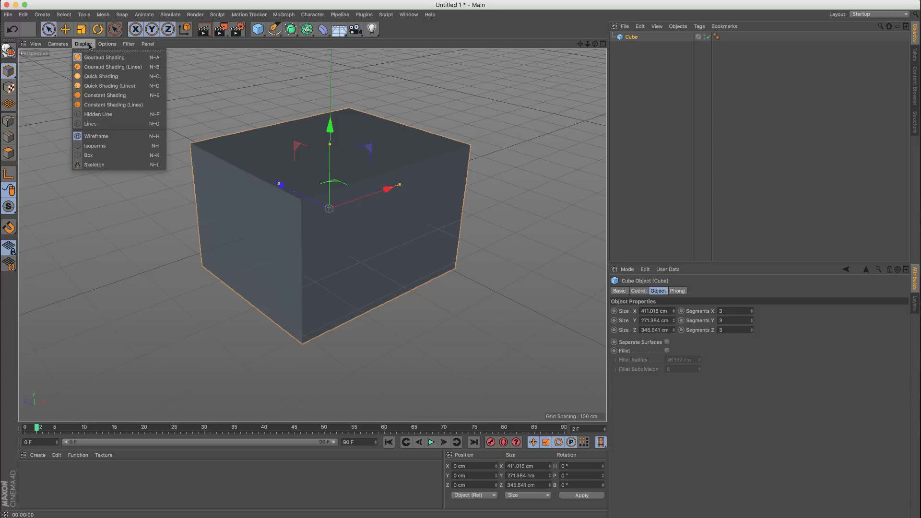
pyautogui.moveTo(107, 43)
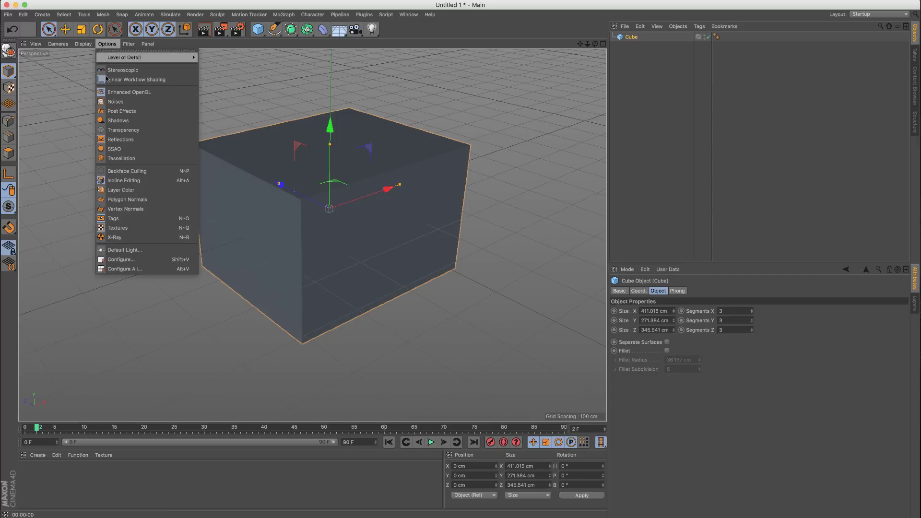
# Re-aim the Default Light on its sphere so the cube's top is brightly lit.
pyautogui.click(118, 249)
pyautogui.moveTo(120, 251)
pyautogui.mouseDown()
pyautogui.moveTo(123, 269)
pyautogui.moveTo(98, 228)
pyautogui.mouseUp()
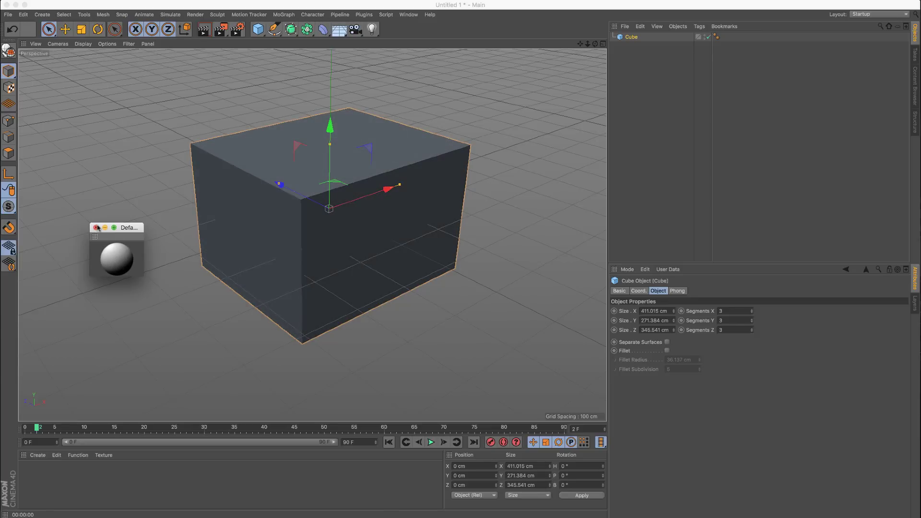
pyautogui.click(96, 228)
pyautogui.click(83, 44)
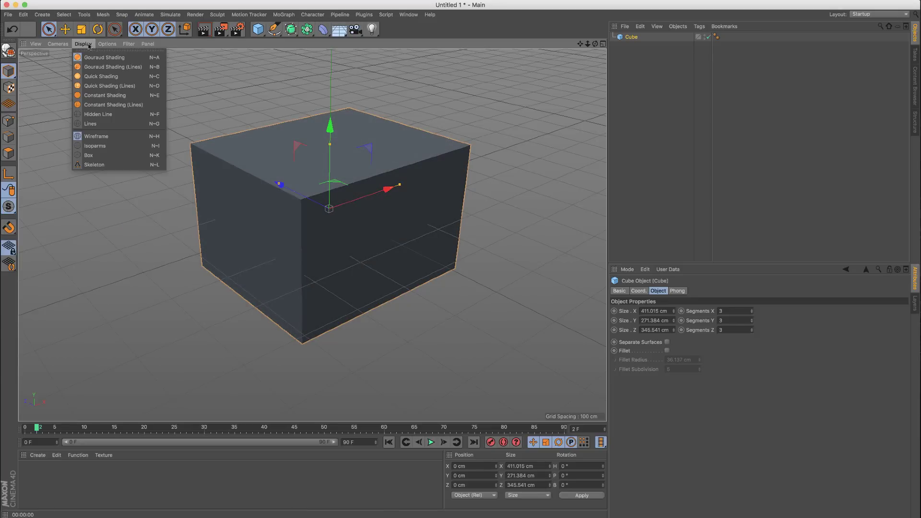
pyautogui.moveTo(101, 45)
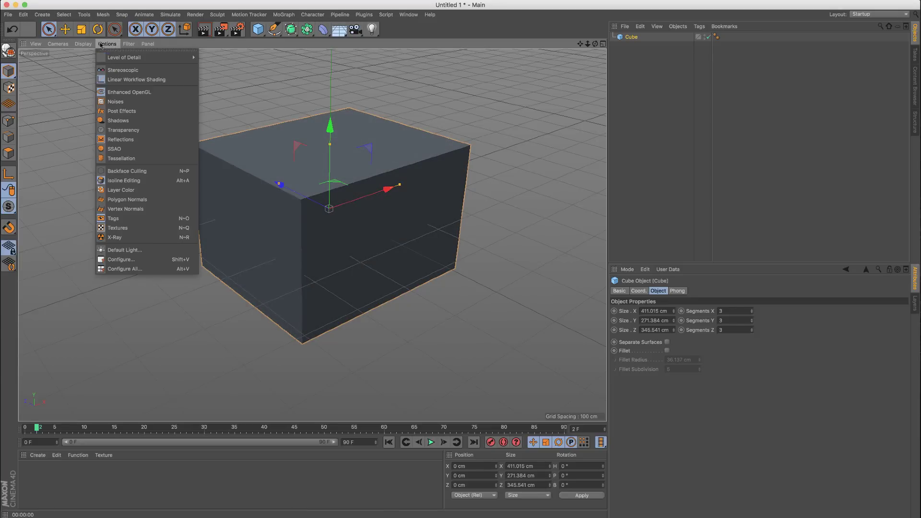
# Open Options > Configure All and show its Filter settings, leaving Shading unchanged.
pyautogui.click(124, 269)
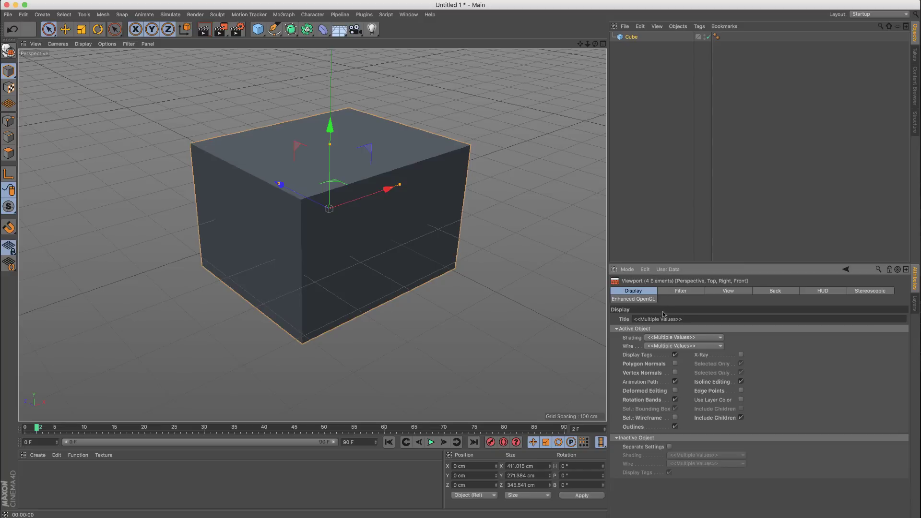
pyautogui.click(660, 338)
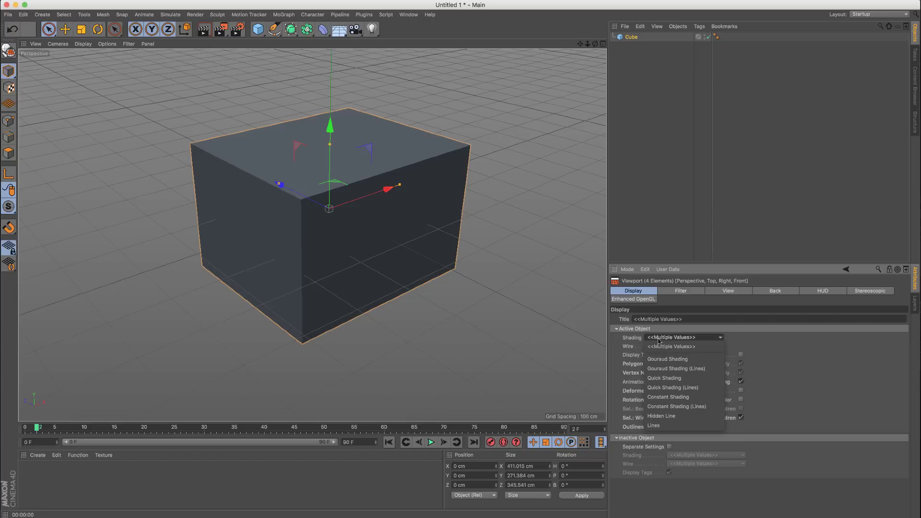
pyautogui.click(660, 346)
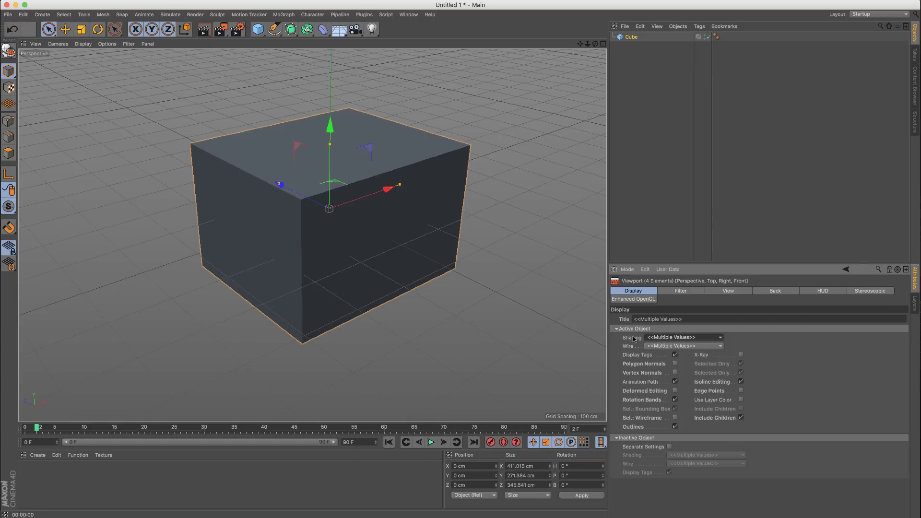
pyautogui.click(670, 291)
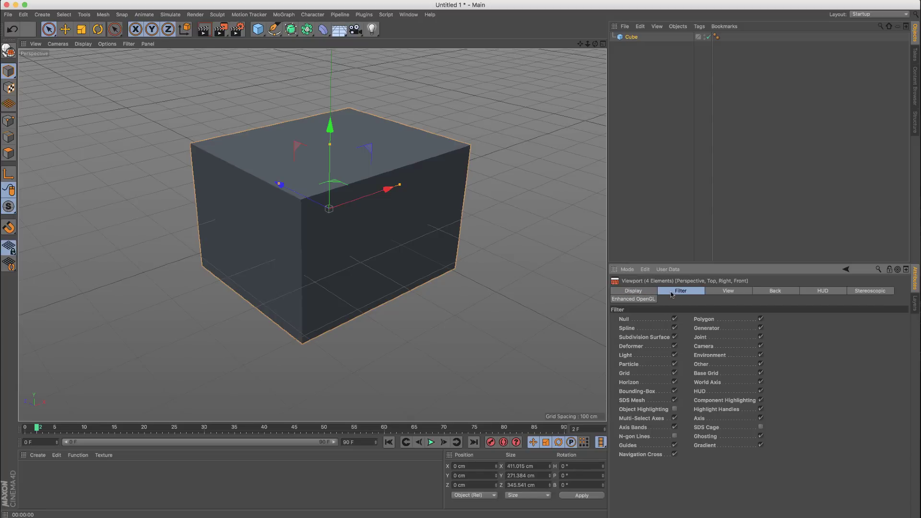
# Uncheck Grid in the viewport Filter menu to hide the floor grid.
pyautogui.click(128, 44)
pyautogui.click(148, 44)
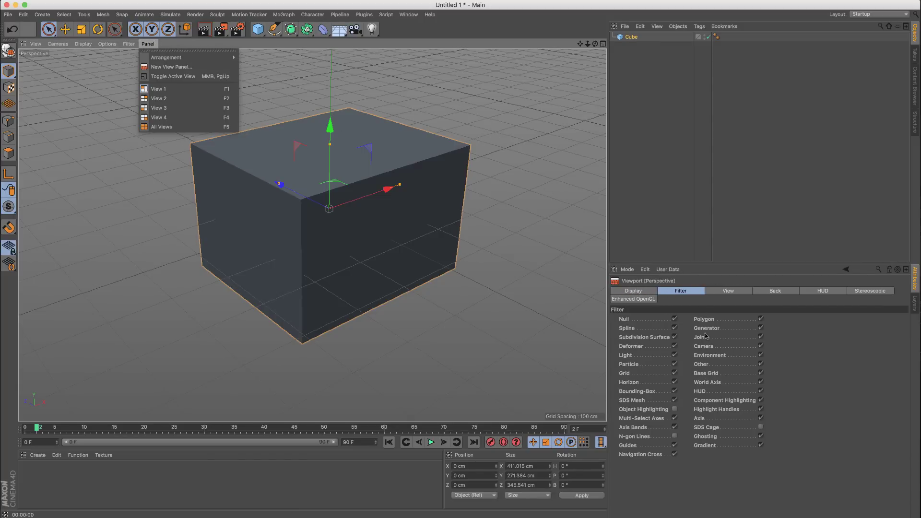
pyautogui.click(129, 43)
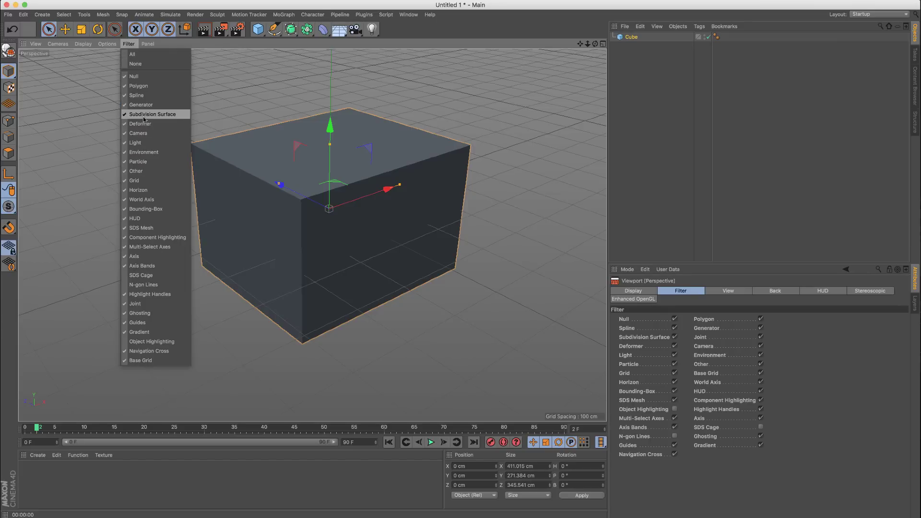
pyautogui.click(146, 182)
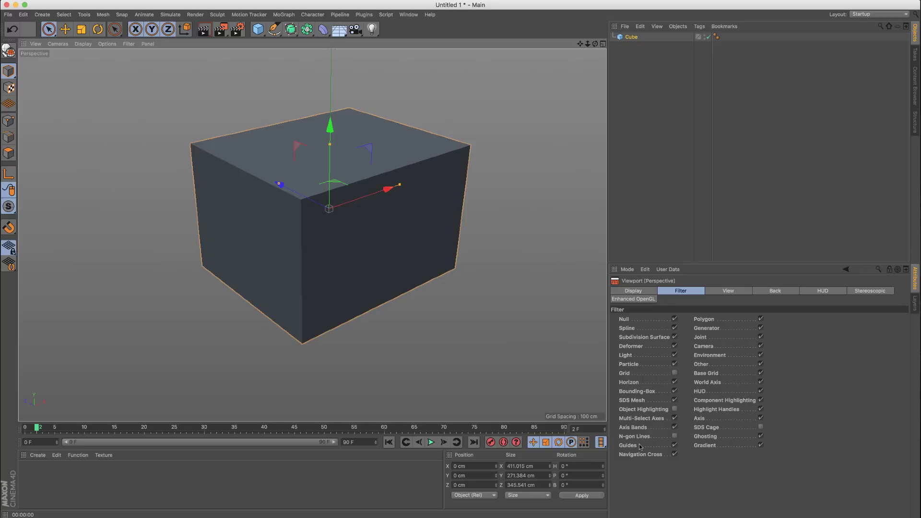
# Toggle the Axis filter off and back on, leaving the cube's axis visible.
pyautogui.click(761, 418)
pyautogui.click(761, 418)
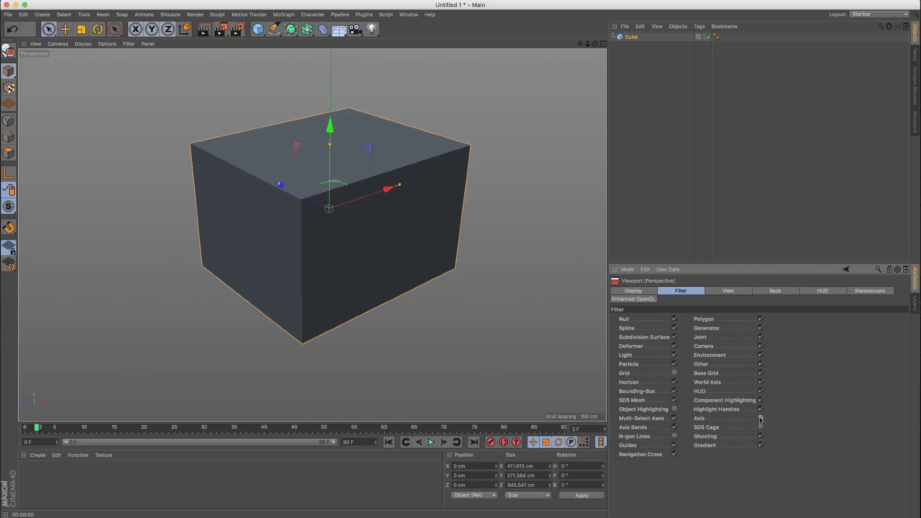
pyautogui.click(761, 418)
pyautogui.click(761, 418)
pyautogui.click(761, 418)
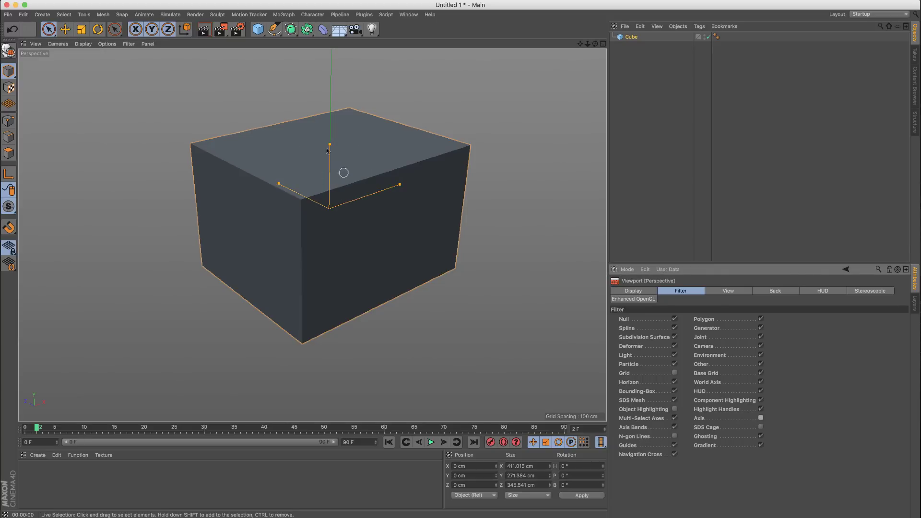
pyautogui.click(760, 418)
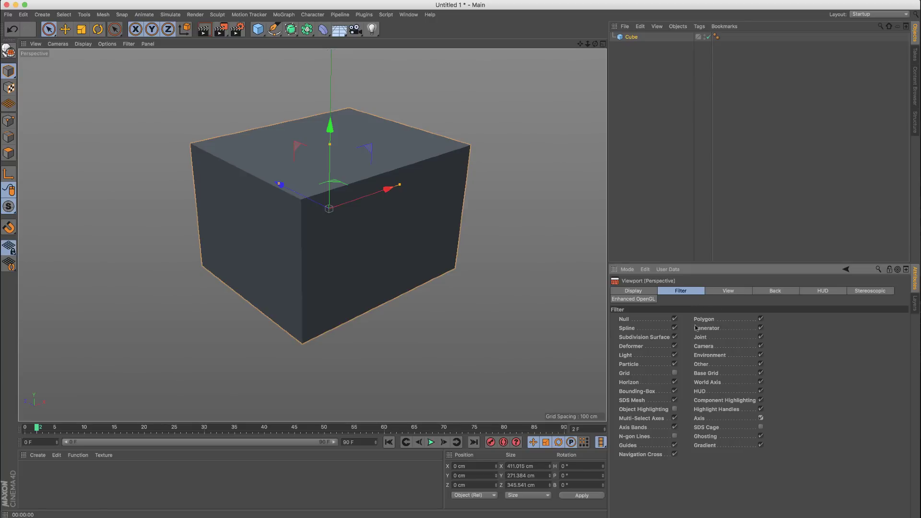
# Keep Perspective projection and toggle the Title, Action and Render Safe frames on and off.
pyautogui.click(720, 293)
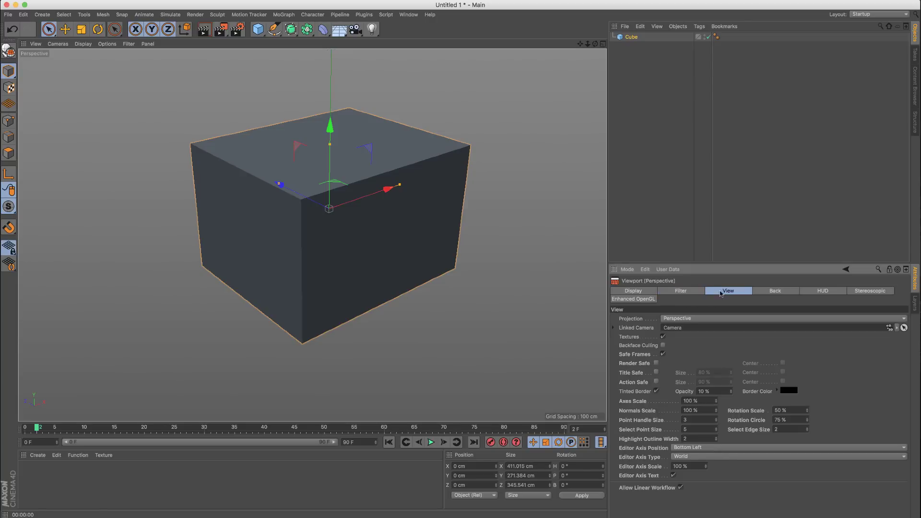
pyautogui.click(690, 318)
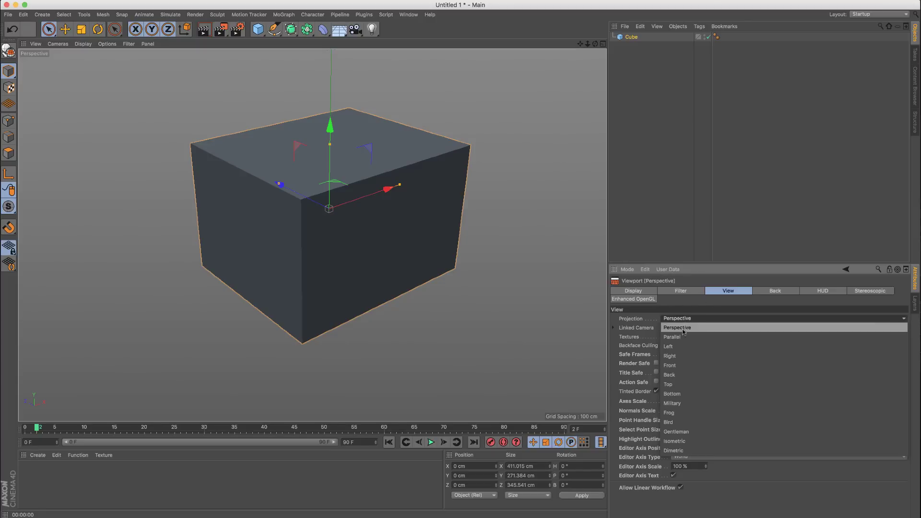
pyautogui.click(641, 328)
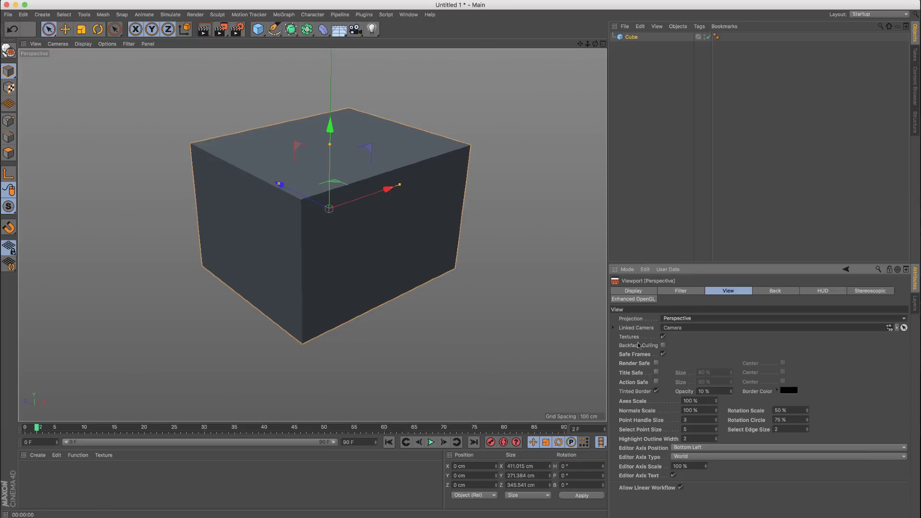
pyautogui.click(657, 373)
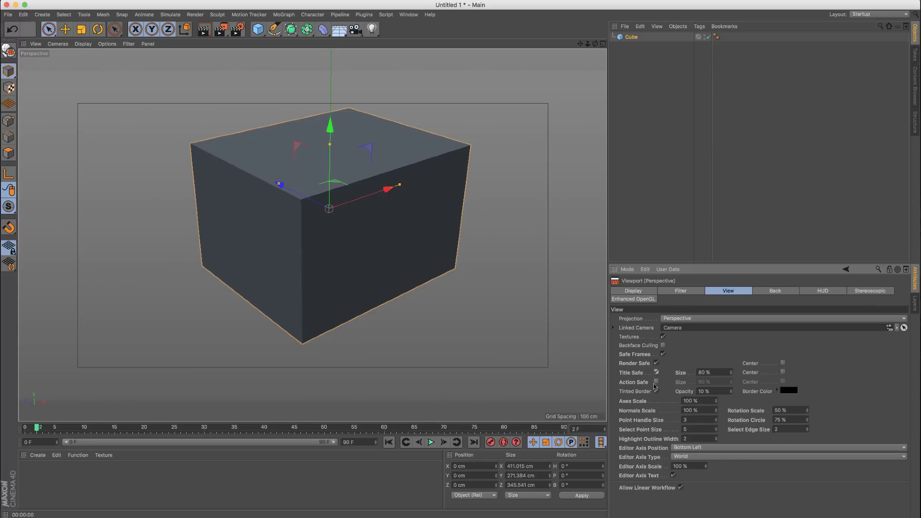
pyautogui.click(656, 382)
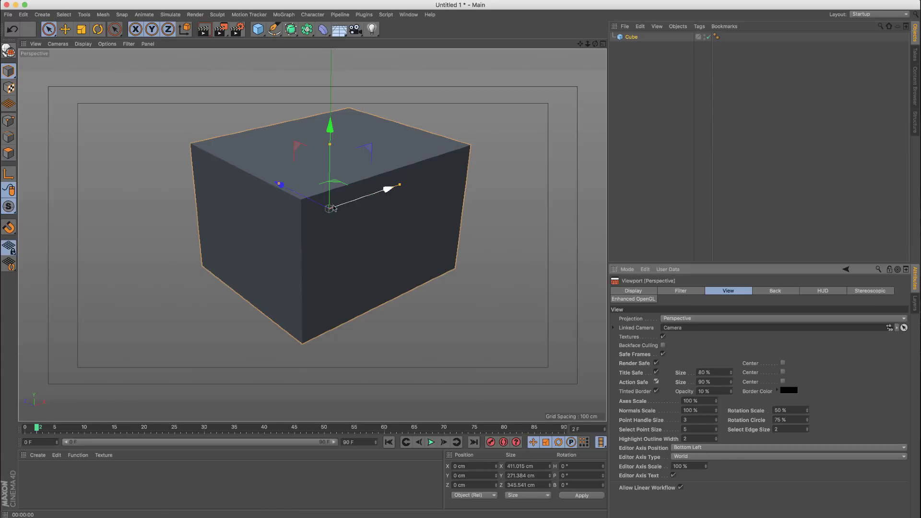
pyautogui.click(657, 364)
pyautogui.click(657, 373)
pyautogui.click(657, 382)
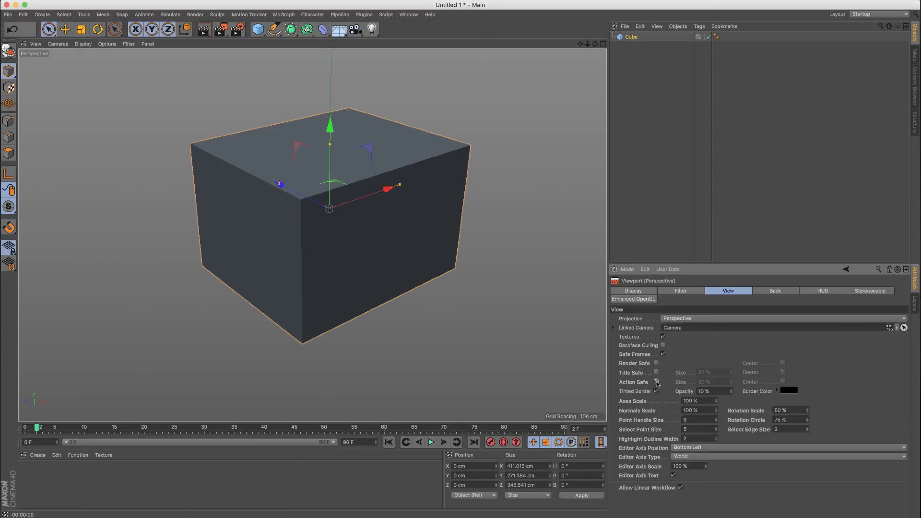
pyautogui.click(656, 382)
# Raise Tinted Border opacity to 76% and toggle the safe frames again.
pyautogui.moveTo(732, 393); pyautogui.dragTo(749, 392)
pyautogui.moveTo(523, 423)
pyautogui.mouseDown()
pyautogui.moveTo(522, 439)
pyautogui.moveTo(513, 399)
pyautogui.moveTo(510, 475)
pyautogui.moveTo(510, 412)
pyautogui.moveTo(512, 464)
pyautogui.mouseUp()
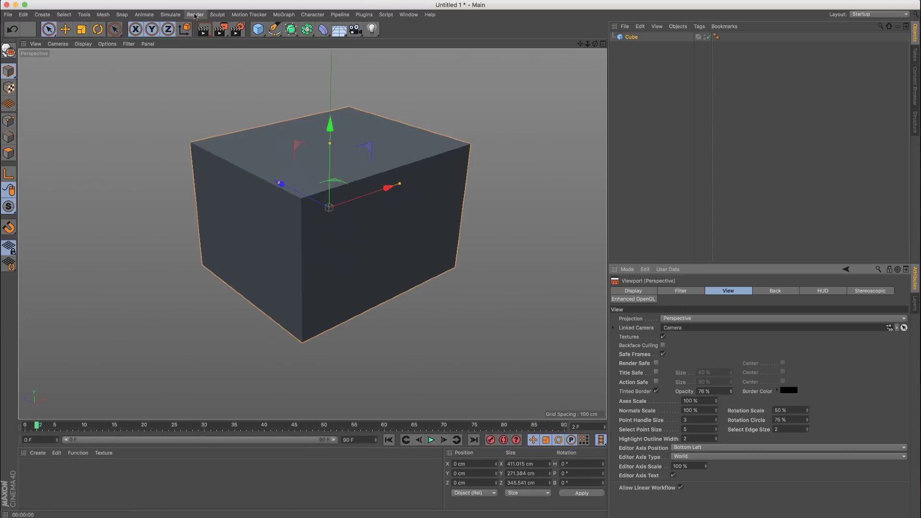
pyautogui.click(731, 391)
pyautogui.click(657, 383)
pyautogui.click(657, 383)
pyautogui.click(656, 373)
pyautogui.click(657, 373)
pyautogui.click(656, 364)
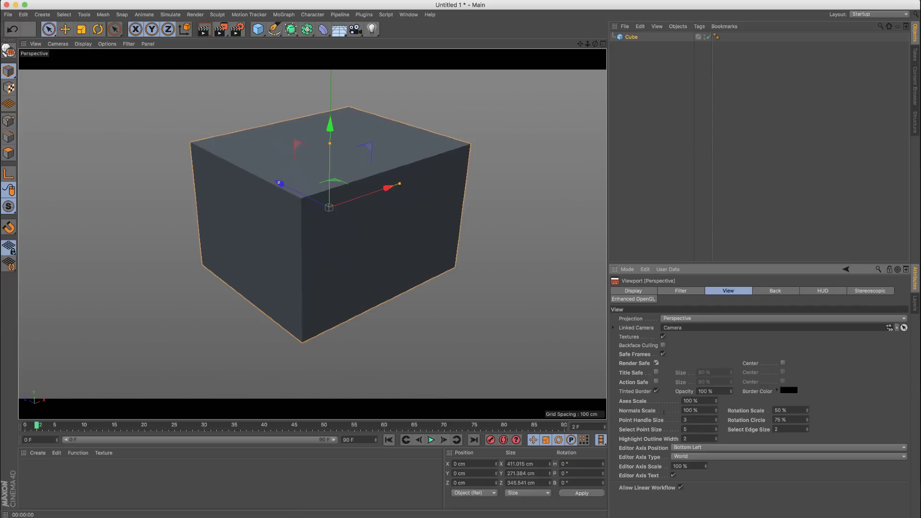
# Adjust border opacity, then turn off Tinted Border and Render Safe so no overlays show.
pyautogui.moveTo(732, 391); pyautogui.dragTo(732, 393)
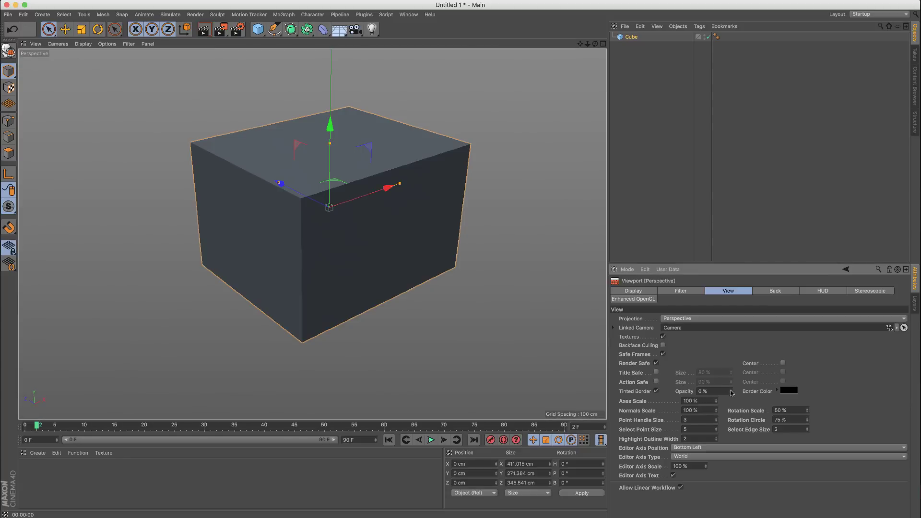
pyautogui.click(657, 393)
pyautogui.click(657, 363)
pyautogui.click(767, 294)
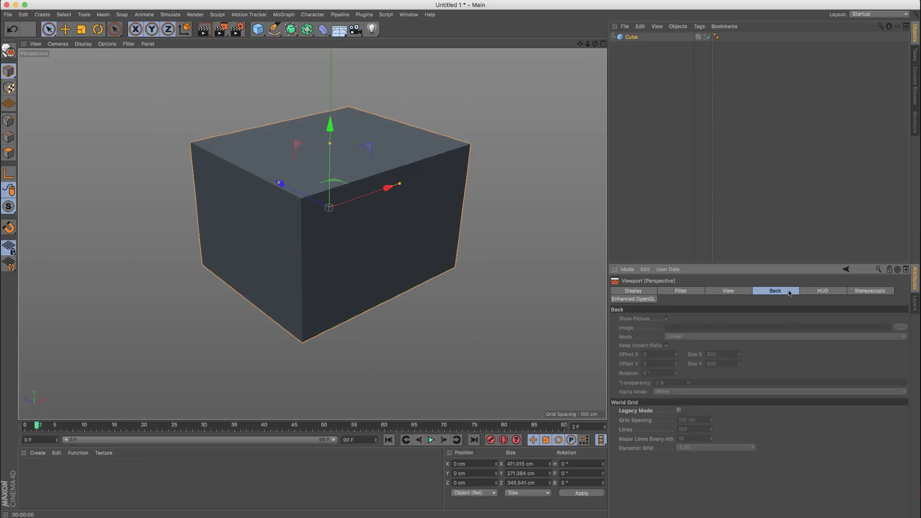
# Browse the viewport's HUD and Stereoscopic settings, then return to the Display settings.
pyautogui.click(822, 292)
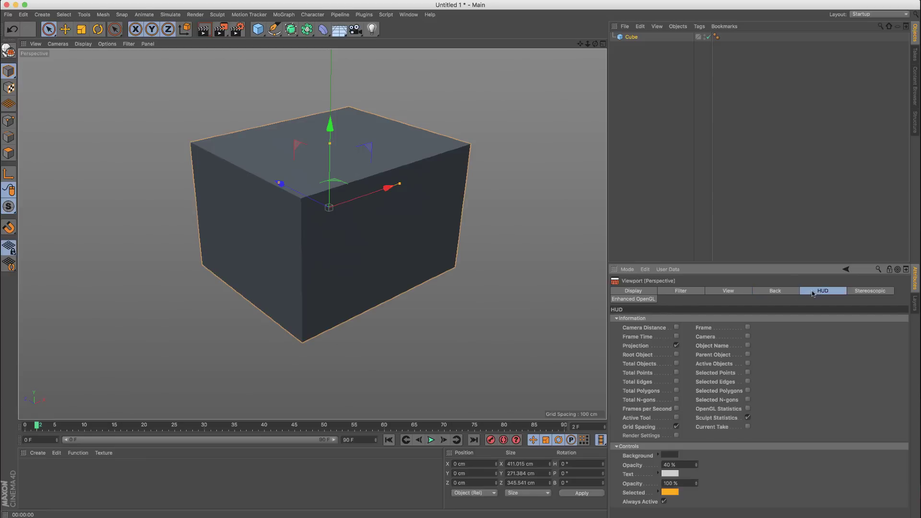
pyautogui.click(866, 293)
pyautogui.click(642, 293)
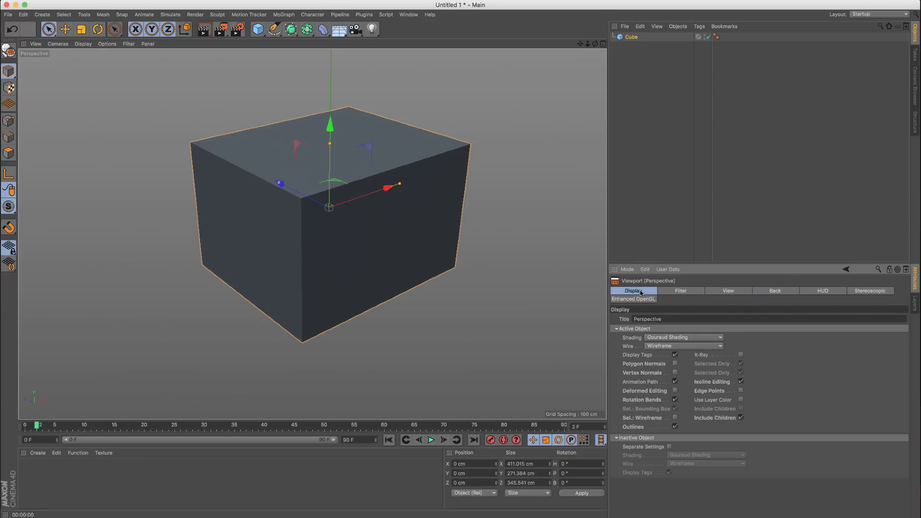
# Reselect the cube, orbit and pan around it, and open the viewport Display menu.
pyautogui.click(185, 148)
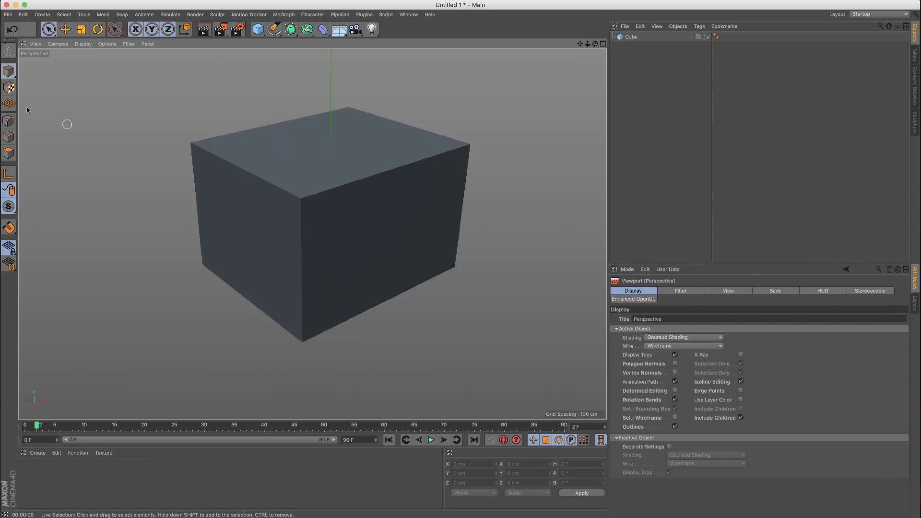
pyautogui.click(236, 175)
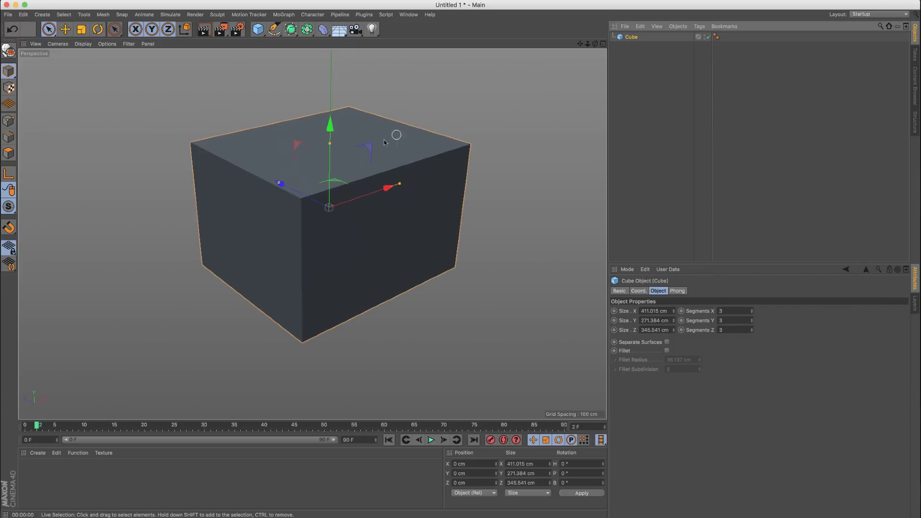
pyautogui.keyDown('alt'); pyautogui.moveTo(236, 175); pyautogui.dragTo(293, 160); pyautogui.keyUp('alt')
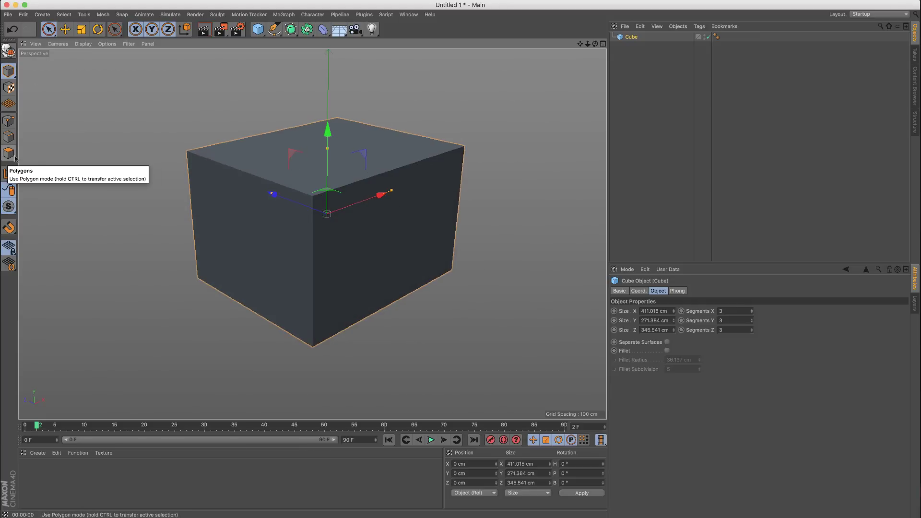
pyautogui.keyDown('alt'); pyautogui.moveTo(206, 140); pyautogui.dragTo(229, 148, button='middle'); pyautogui.keyUp('alt')
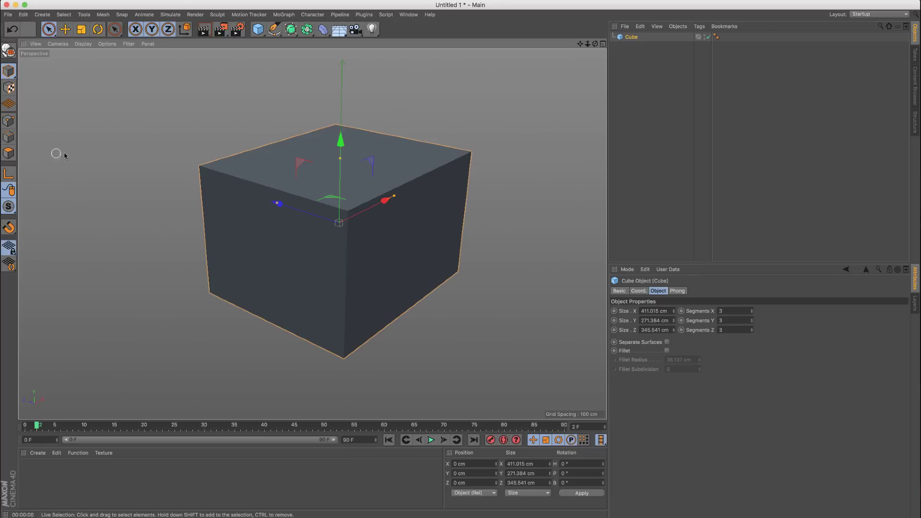
pyautogui.click(125, 165)
pyautogui.click(327, 211)
pyautogui.keyDown('alt'); pyautogui.moveTo(359, 190); pyautogui.dragTo(328, 195); pyautogui.keyUp('alt')
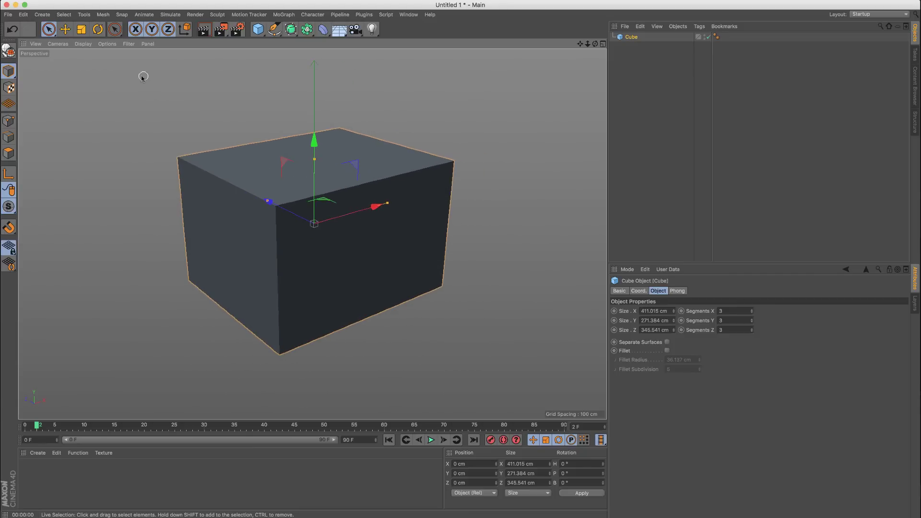
pyautogui.click(84, 45)
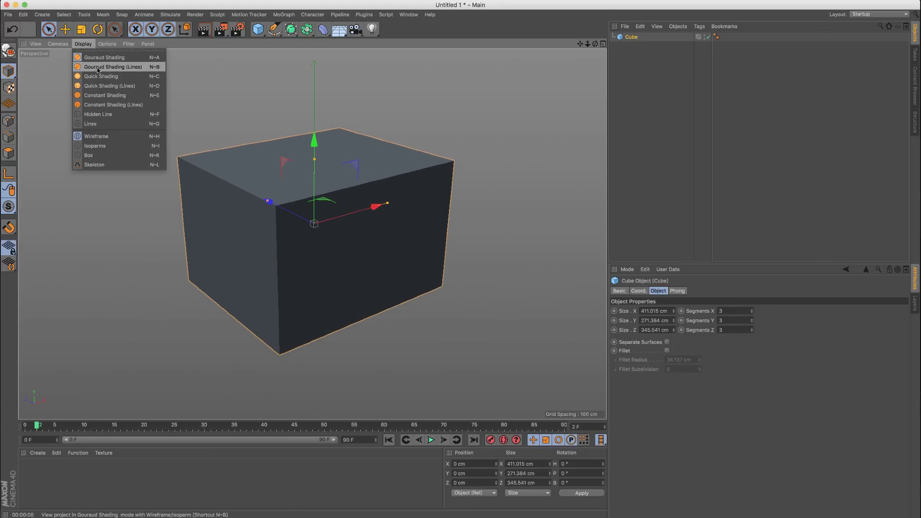
# Switch the viewport to Gouraud Shading (Lines) and widen the cube's Size X to 438.015 cm.
pyautogui.click(97, 69)
pyautogui.keyDown('alt'); pyautogui.moveTo(264, 204); pyautogui.dragTo(269, 187); pyautogui.keyUp('alt')
pyautogui.click(83, 43)
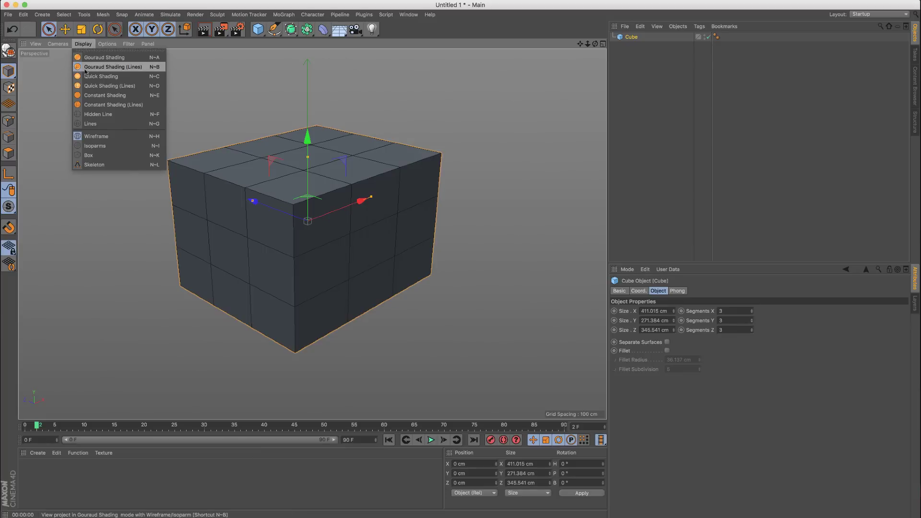
pyautogui.click(87, 68)
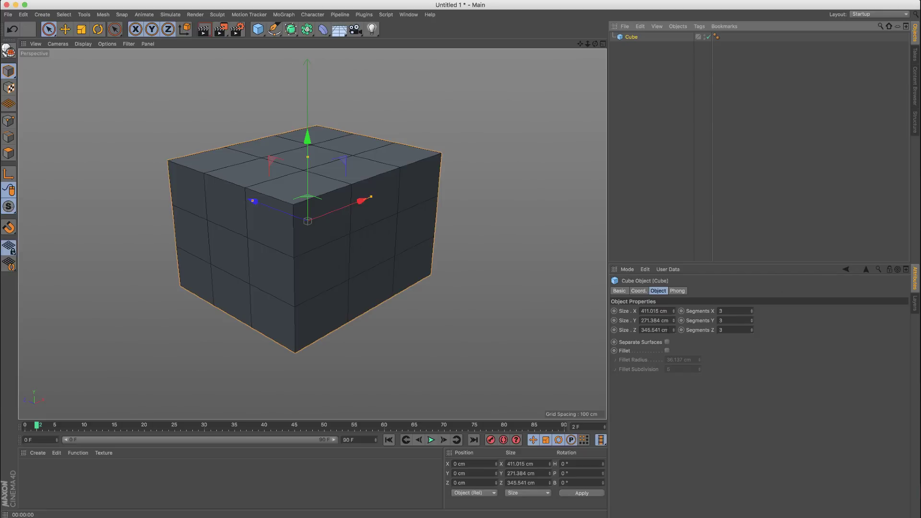
pyautogui.moveTo(676, 314); pyautogui.dragTo(675, 334)
# Set the cube's segments to 5, 2 and 4 along X, Y and Z.
pyautogui.click(752, 310)
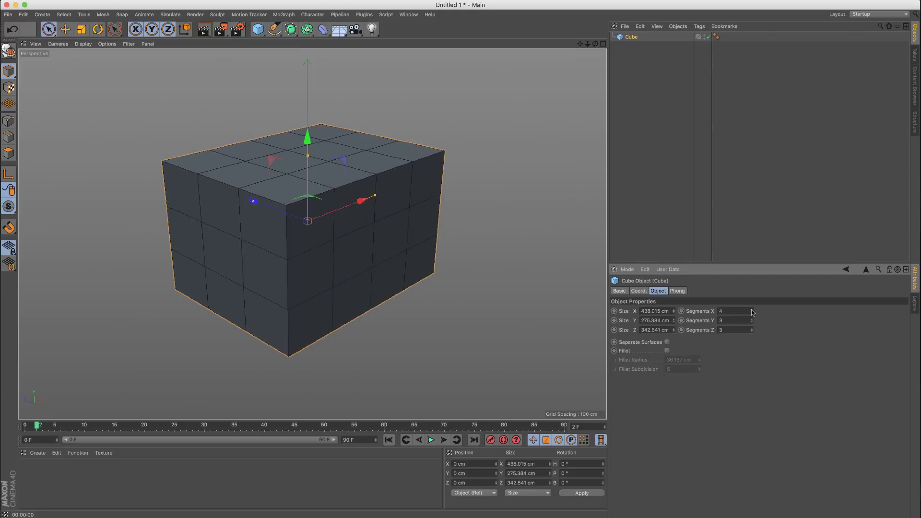
pyautogui.click(752, 310)
pyautogui.click(752, 322)
pyautogui.click(752, 329)
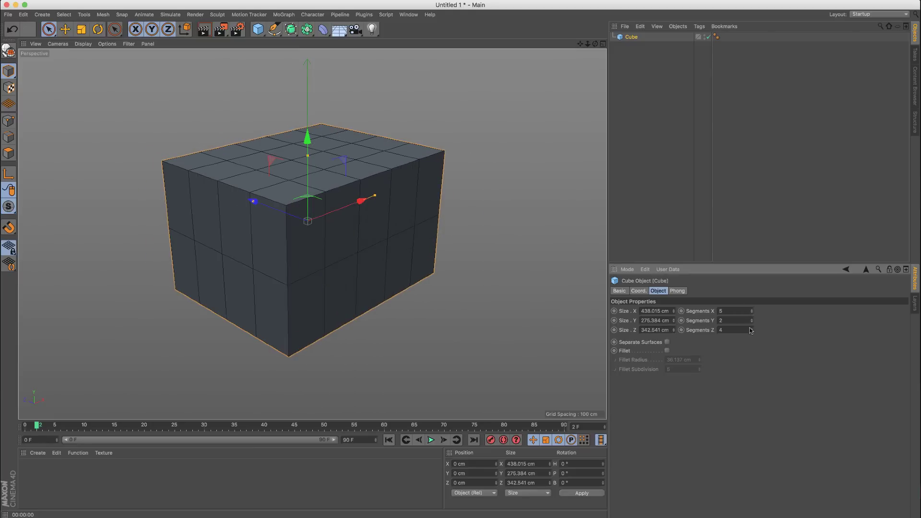
# Try a fillet with a 23.137 cm radius, then turn Fillet off again.
pyautogui.click(666, 351)
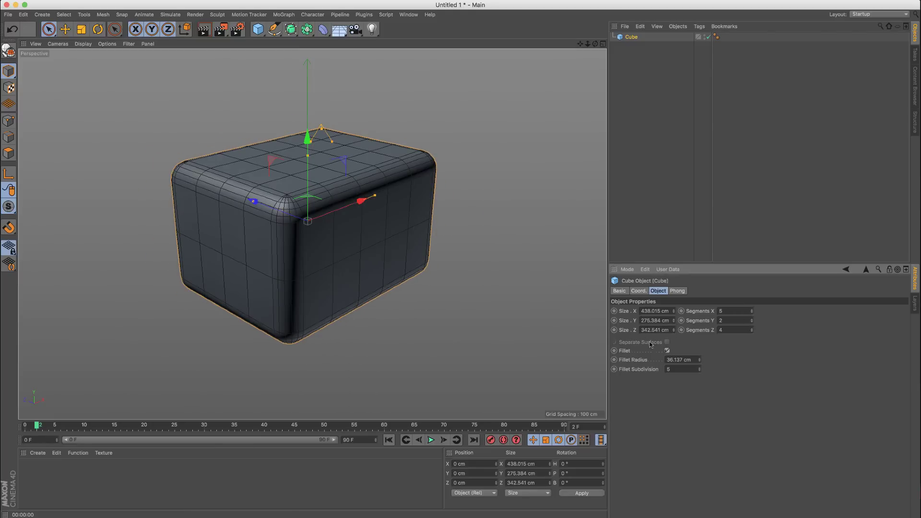
pyautogui.moveTo(699, 360); pyautogui.dragTo(699, 366)
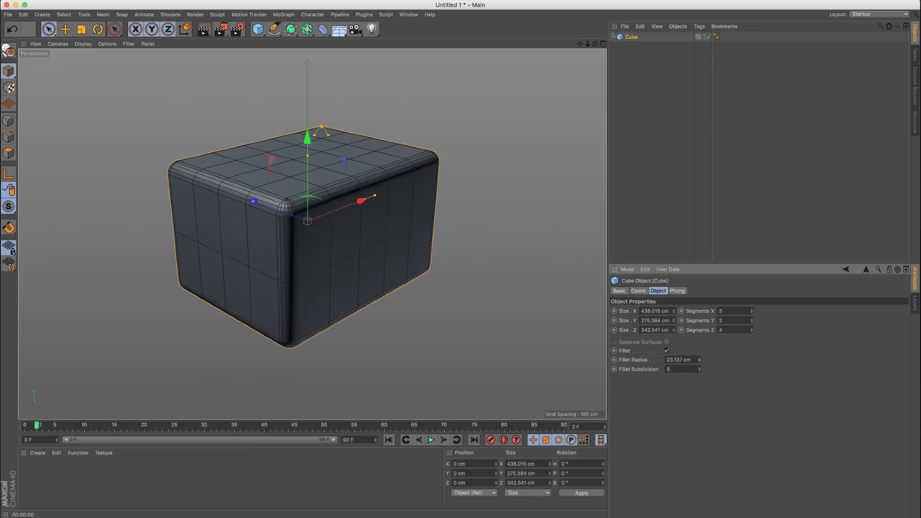
pyautogui.click(667, 351)
pyautogui.click(629, 41)
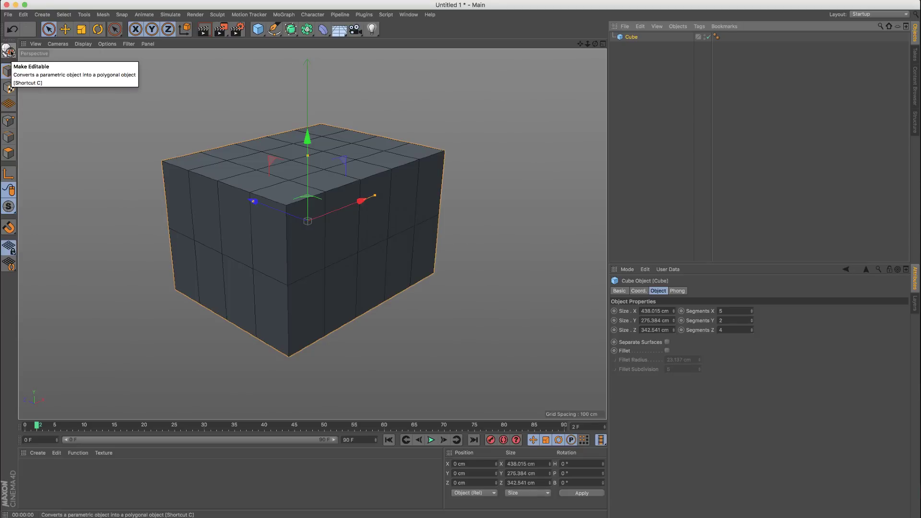
# Make the cube editable, undo and redo the conversion, then enter Points mode.
pyautogui.click(8, 50)
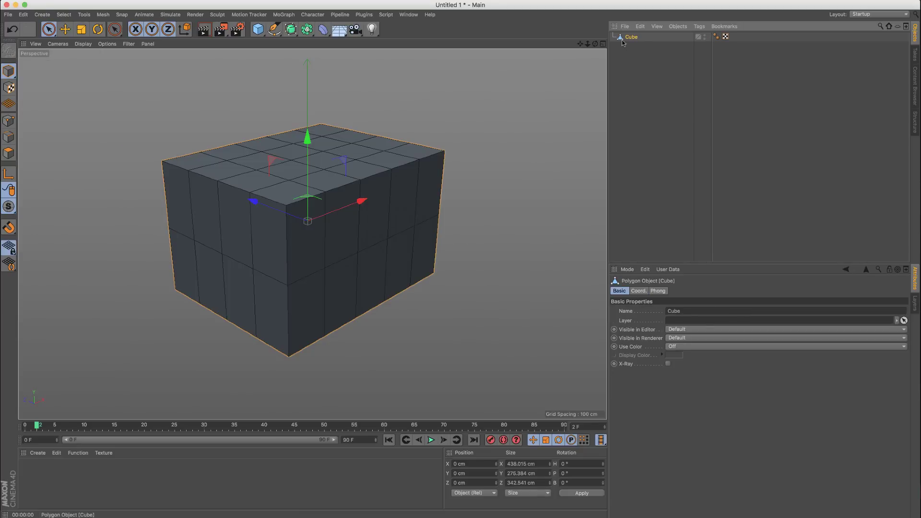
pyautogui.press('super+z')
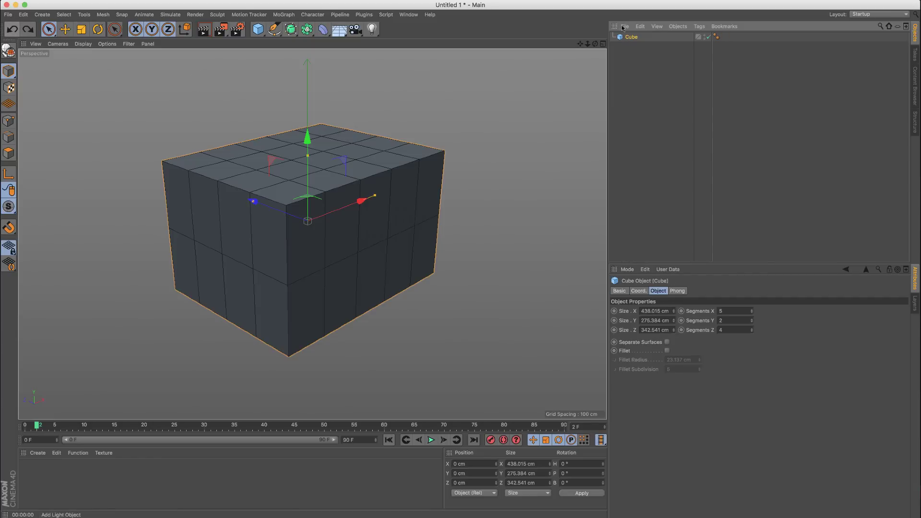
pyautogui.press('super+shift+z')
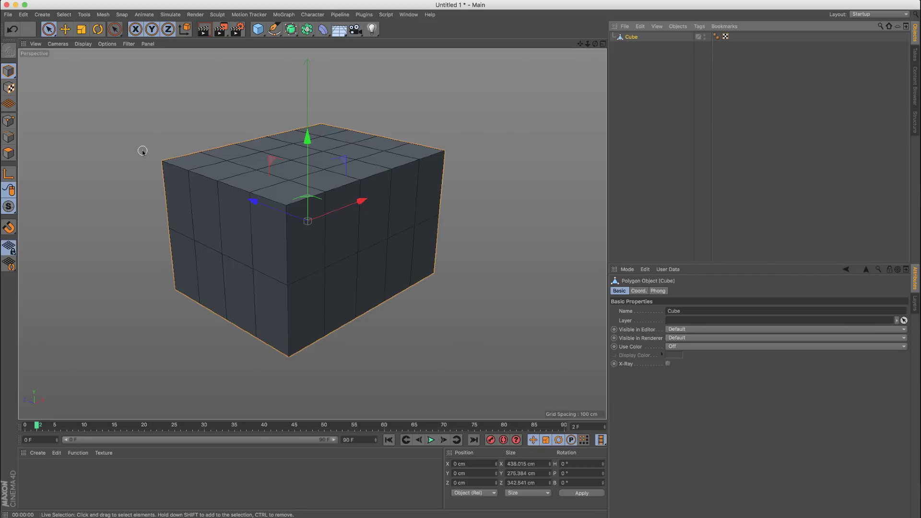
pyautogui.click(10, 123)
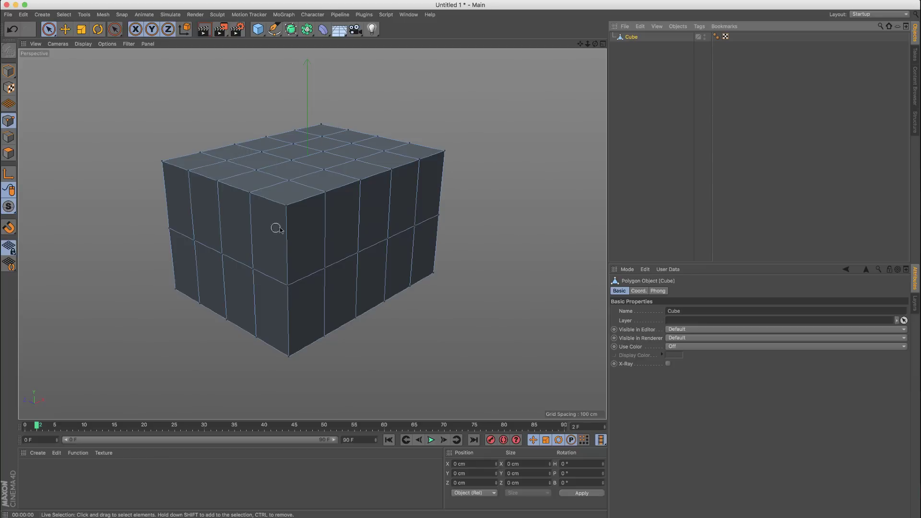
# Drag a front vertex to deform the cube, then undo both vertex moves.
pyautogui.click(253, 271)
pyautogui.moveTo(302, 254); pyautogui.dragTo(326, 271)
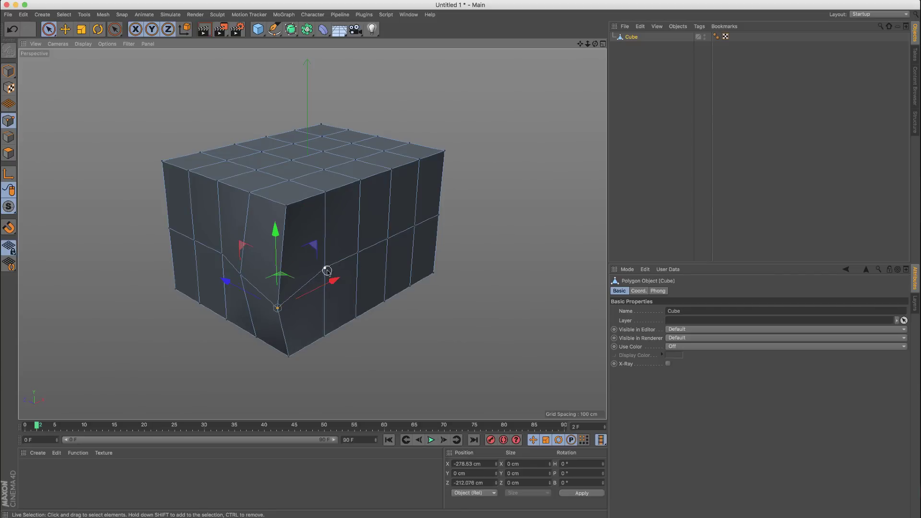
pyautogui.moveTo(274, 249); pyautogui.dragTo(350, 221)
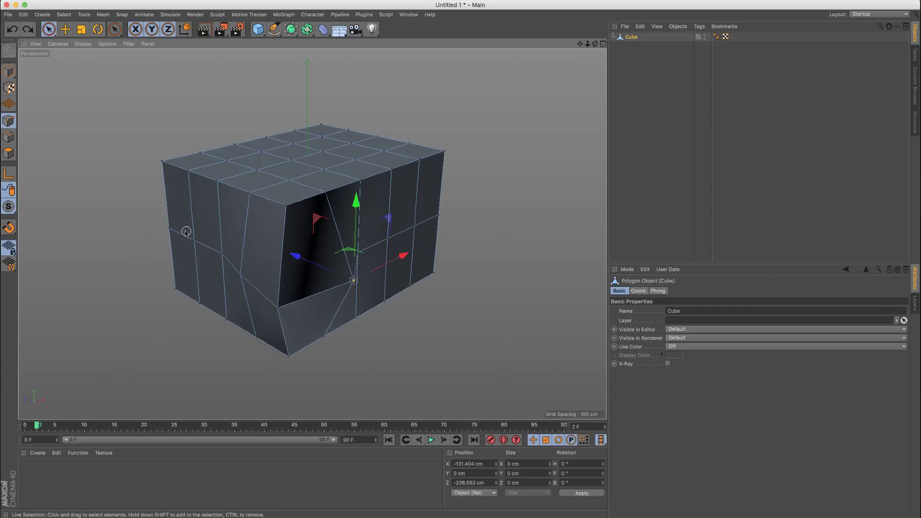
pyautogui.press('super+z')
pyautogui.press('super+z')
pyautogui.press('super+z')
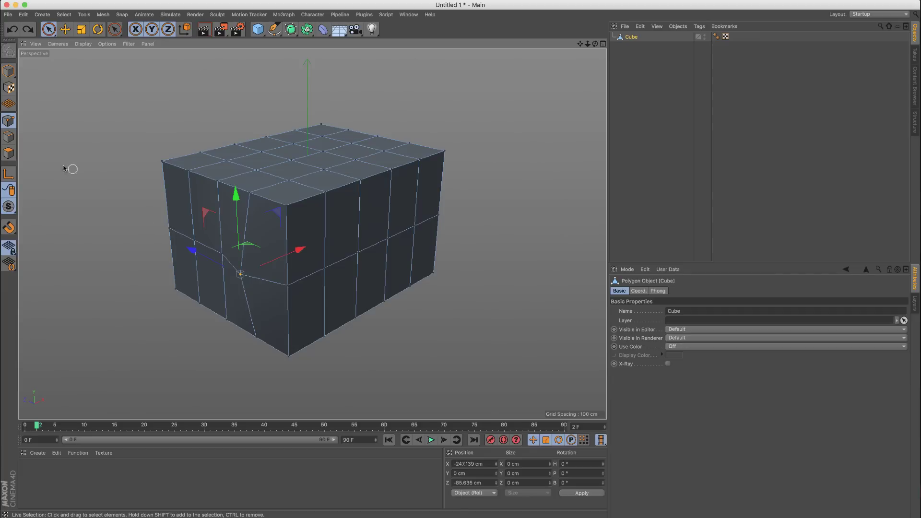
pyautogui.press('super+z')
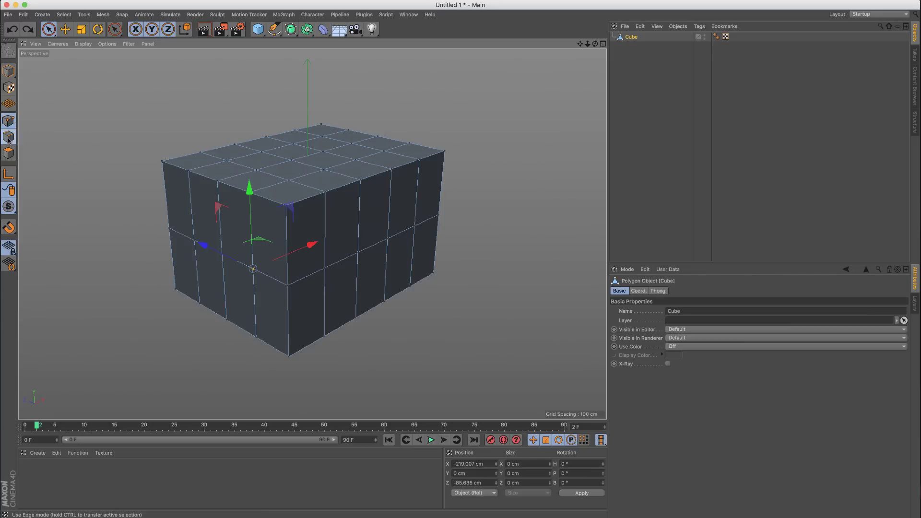
# Cycle through the Points, Edges and Polygons component modes.
pyautogui.click(11, 141)
pyautogui.click(14, 123)
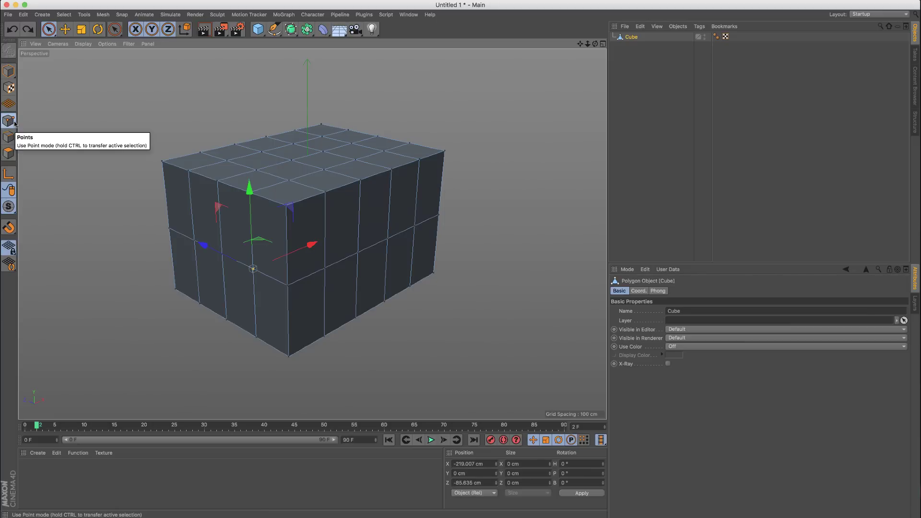
pyautogui.press('Return')
pyautogui.press('Return')
pyautogui.press('Return')
pyautogui.press('Return')
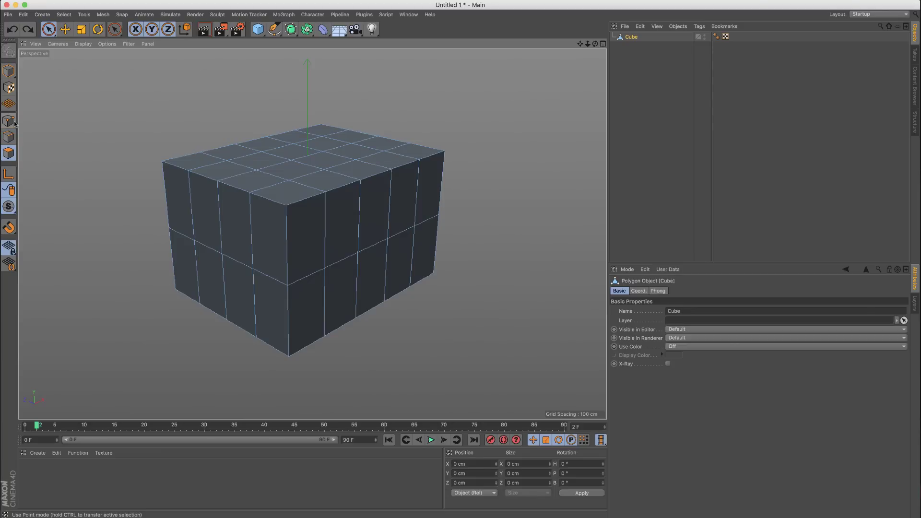
pyautogui.press('Return')
pyautogui.press('Return')
pyautogui.press('Return')
pyautogui.press('Return')
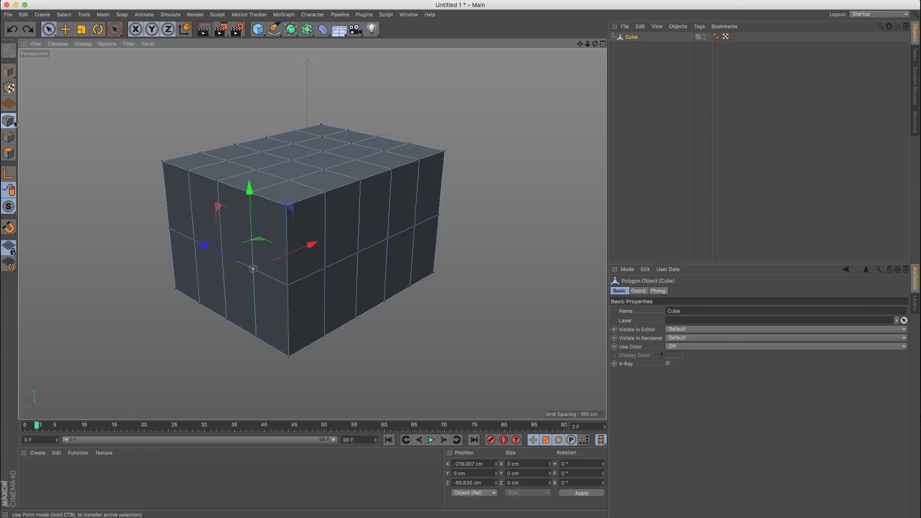
pyautogui.press('Return')
pyautogui.press('Return')
pyautogui.press('Return')
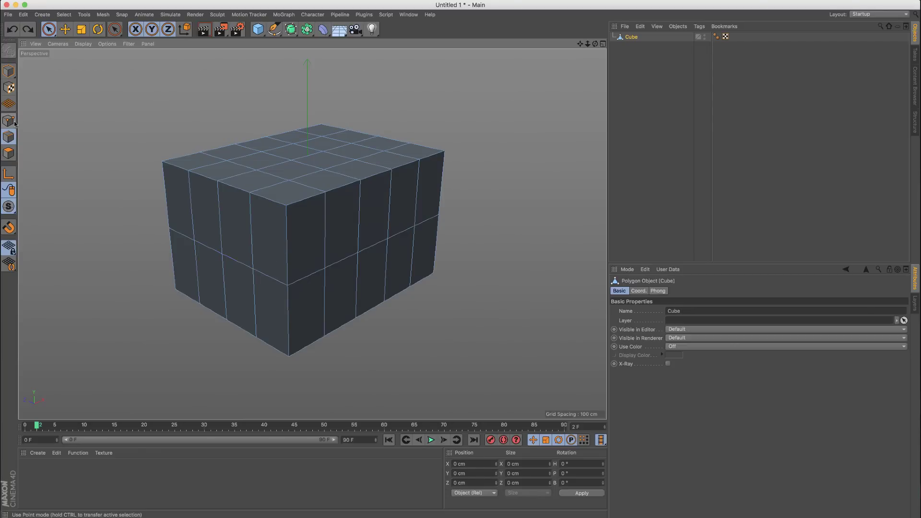
# In Edges mode, slide three individual vertical edges to deform the cube.
pyautogui.click(9, 137)
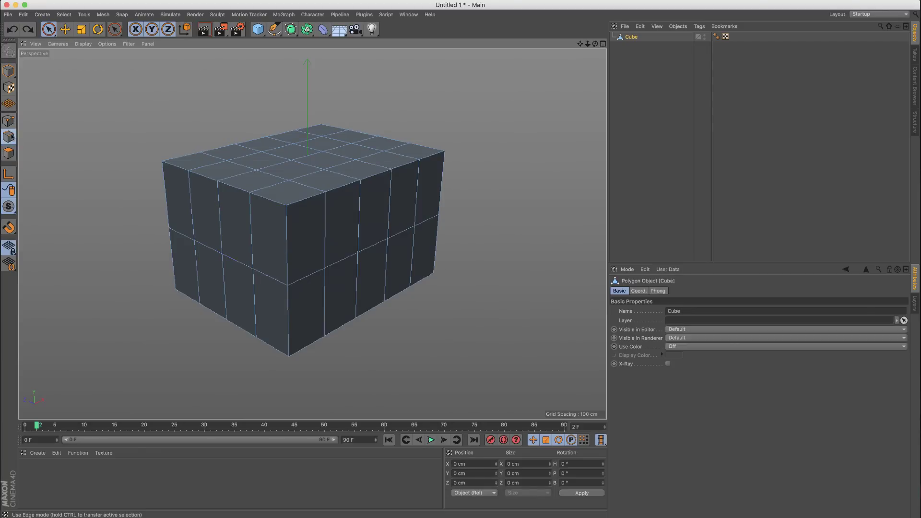
pyautogui.click(322, 238)
pyautogui.moveTo(324, 304); pyautogui.dragTo(346, 312)
pyautogui.click(392, 216)
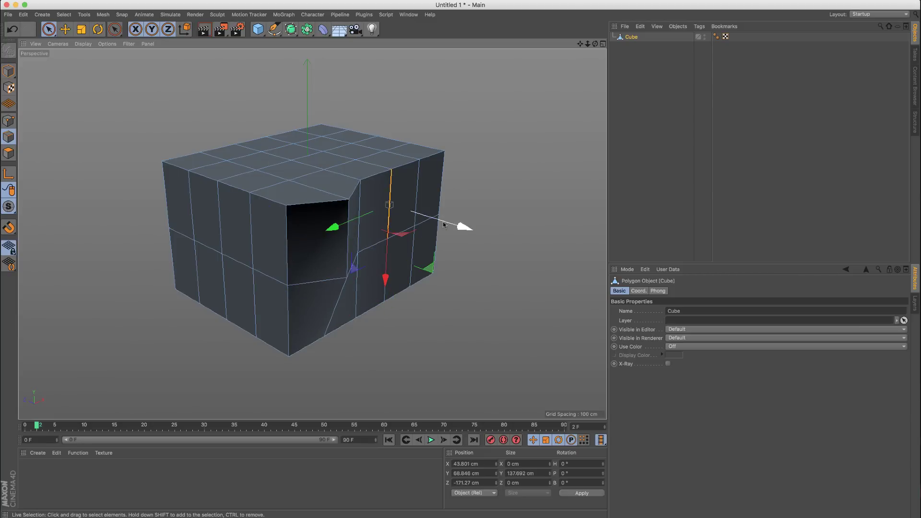
pyautogui.moveTo(463, 226); pyautogui.dragTo(484, 233)
pyautogui.click(364, 303)
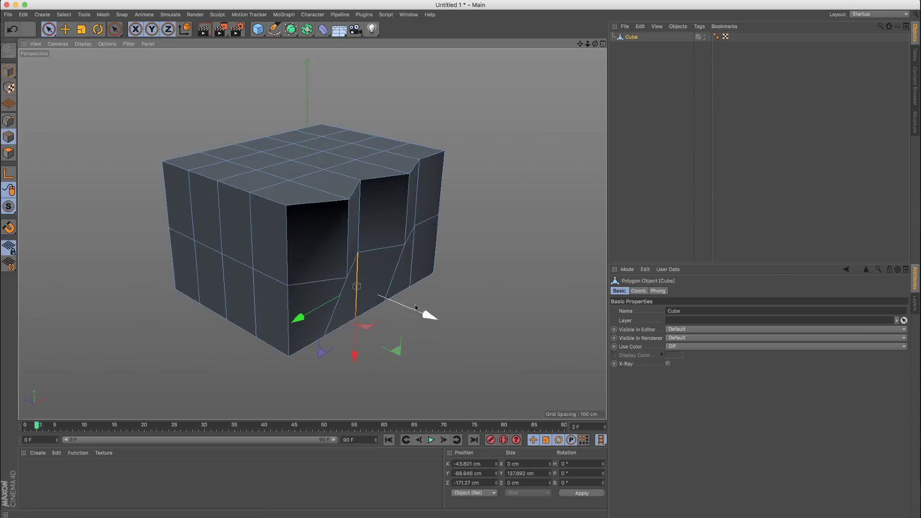
pyautogui.moveTo(428, 317)
pyautogui.mouseDown()
pyautogui.moveTo(441, 318)
pyautogui.moveTo(424, 311)
pyautogui.mouseUp()
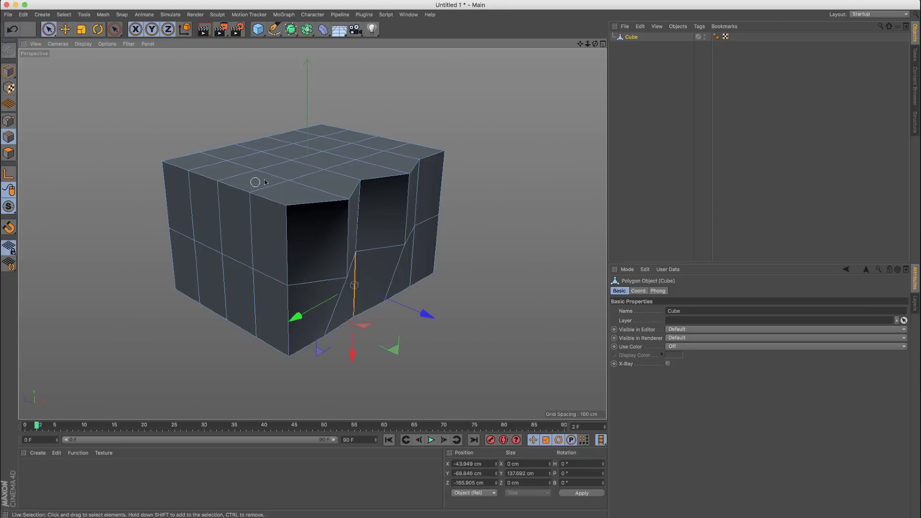
# Select four more vertical edges, move them 35.432 cm along −X, then undo.
pyautogui.keyDown('shift'); pyautogui.click(252, 226); pyautogui.keyUp('shift')
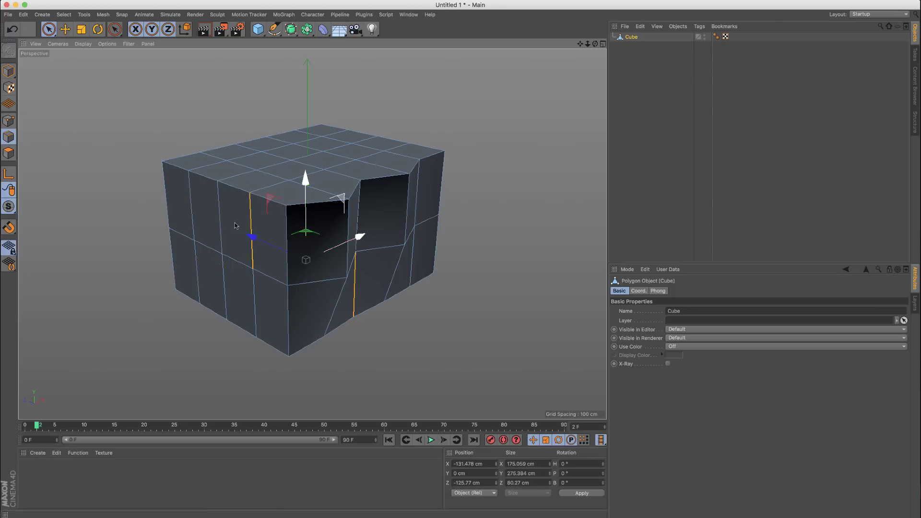
pyautogui.keyDown('shift'); pyautogui.click(198, 214); pyautogui.keyUp('shift')
pyautogui.keyDown('shift'); pyautogui.click(215, 284); pyautogui.keyUp('shift')
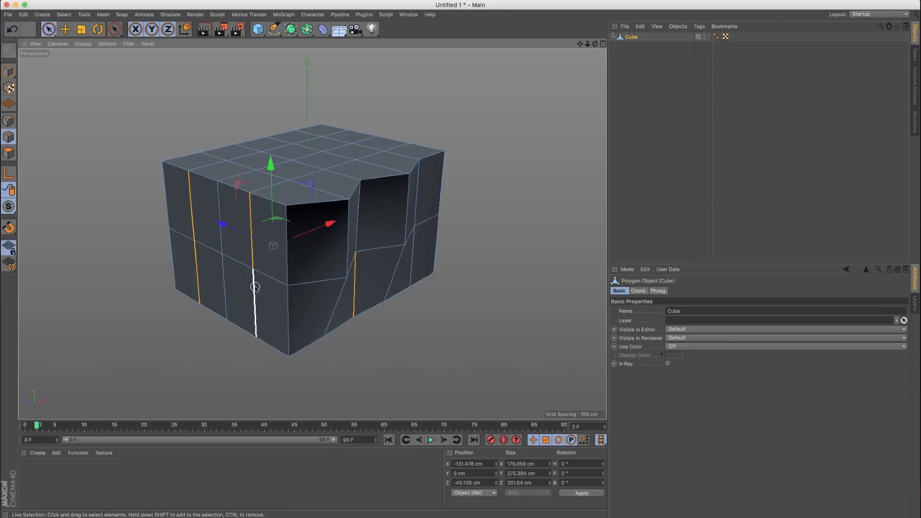
pyautogui.keyDown('shift'); pyautogui.click(259, 292); pyautogui.keyUp('shift')
pyautogui.moveTo(319, 226)
pyautogui.mouseDown()
pyautogui.moveTo(305, 232)
pyautogui.moveTo(314, 231)
pyautogui.mouseUp()
pyautogui.hotkey('ctrl', 'z')
pyautogui.hotkey('ctrl', 'z')
pyautogui.hotkey('ctrl', 'z')
pyautogui.hotkey('ctrl', 'z')
pyautogui.hotkey('ctrl', 'z')
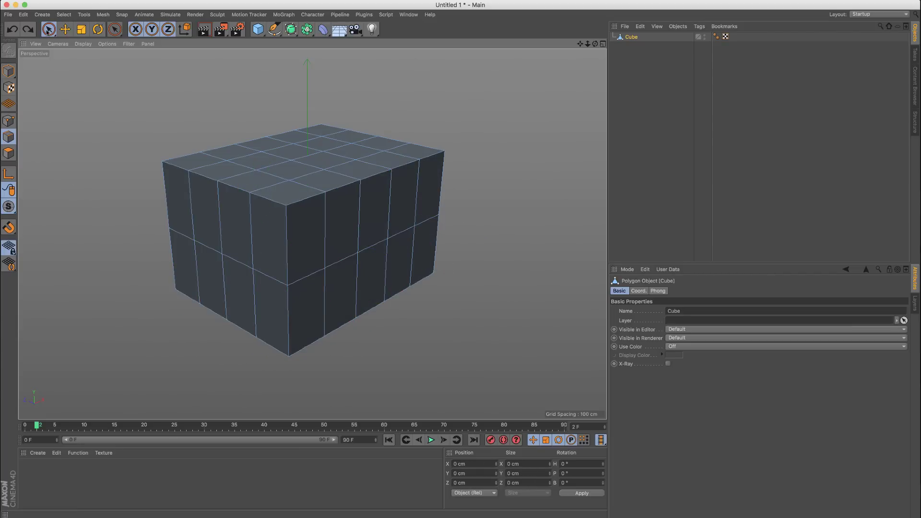
# In Polygons mode, push two front faces into the box and clear the selection.
pyautogui.click(9, 154)
pyautogui.click(302, 233)
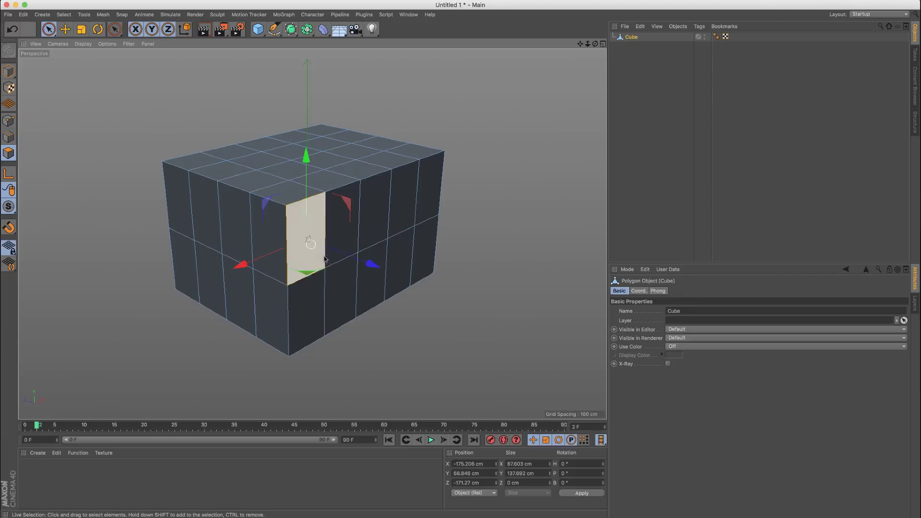
pyautogui.moveTo(370, 263); pyautogui.dragTo(405, 271)
pyautogui.click(401, 211)
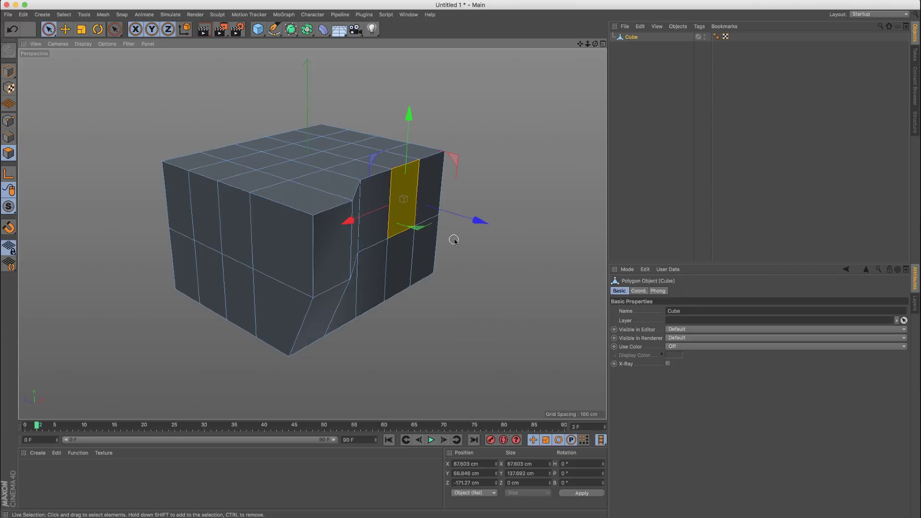
pyautogui.moveTo(480, 220); pyautogui.dragTo(504, 231)
pyautogui.hotkey('ctrl', 'shift', 'a')
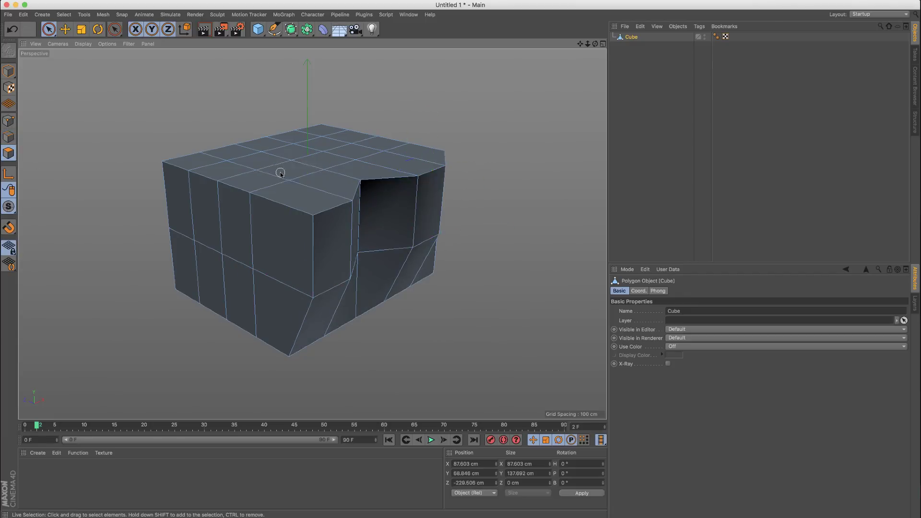
# Raise a top face into a bump, pull a left face outward, then undo the face edits.
pyautogui.click(280, 173)
pyautogui.moveTo(288, 120); pyautogui.dragTo(287, 103)
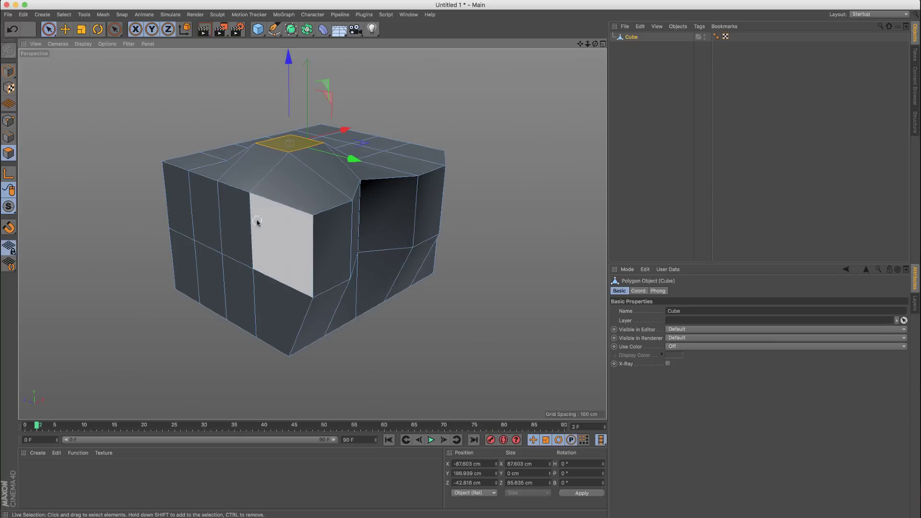
pyautogui.click(236, 226)
pyautogui.moveTo(161, 247); pyautogui.dragTo(100, 258)
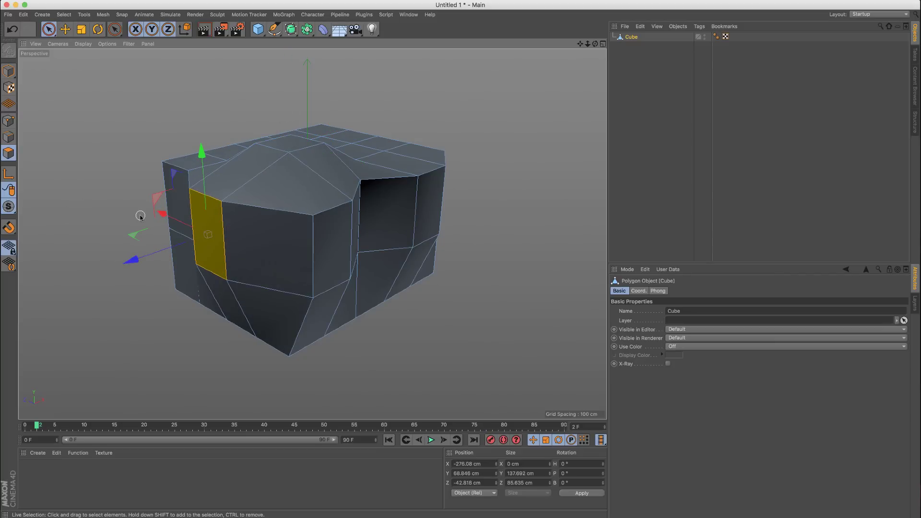
pyautogui.hotkey('ctrl', 'z')
pyautogui.hotkey('ctrl', 'z')
pyautogui.hotkey('ctrl', 'z')
pyautogui.hotkey('ctrl', 'z')
pyautogui.hotkey('ctrl', 'z')
pyautogui.hotkey('ctrl', 'z')
pyautogui.hotkey('ctrl', 'z')
pyautogui.hotkey('ctrl', 'z')
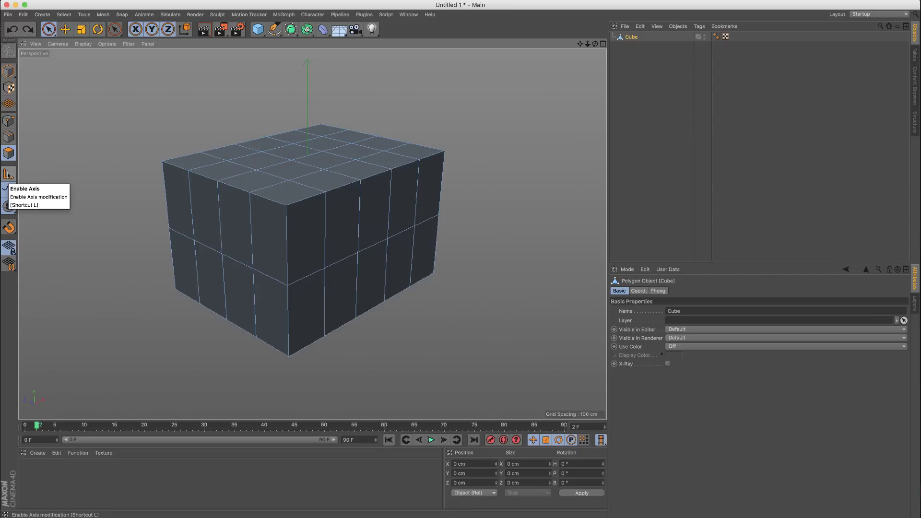
# In Model mode with Axis Modification on, drag the cube's axis down, along Z and back up.
pyautogui.click(8, 71)
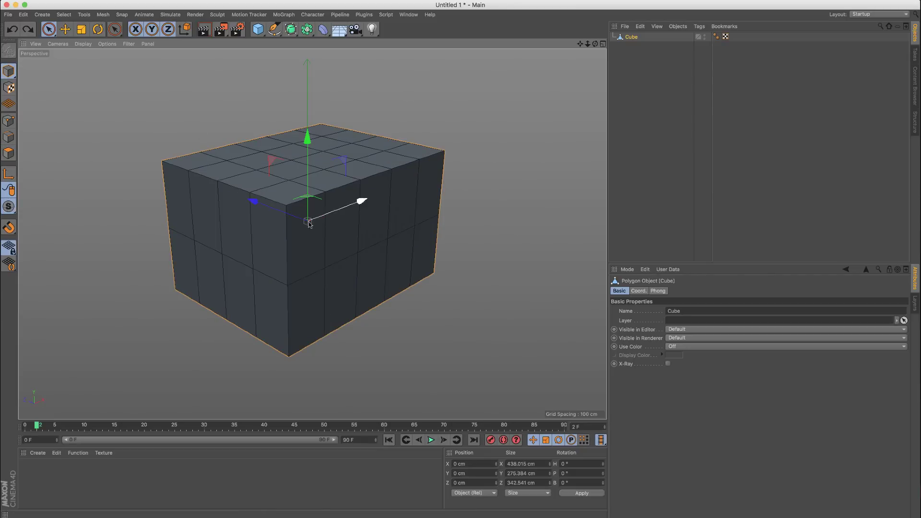
pyautogui.keyDown('alt'); pyautogui.moveTo(231, 209); pyautogui.dragTo(340, 189); pyautogui.keyUp('alt')
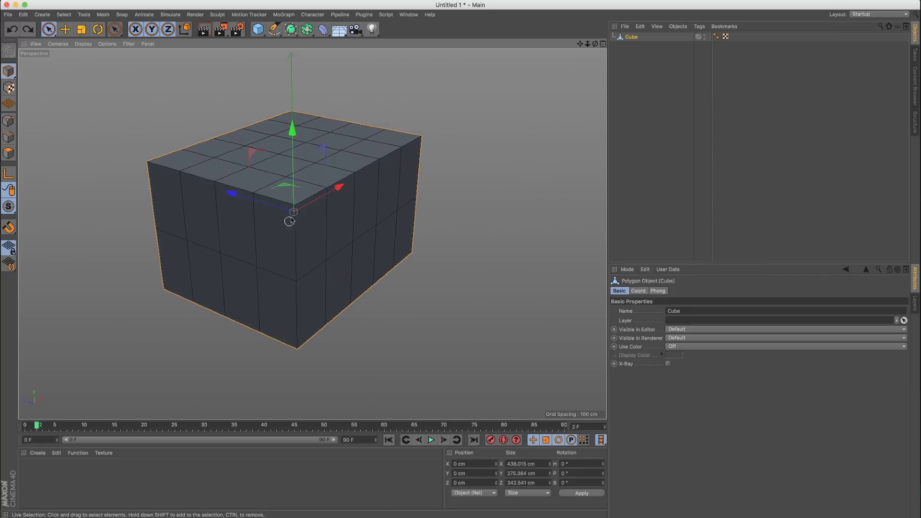
pyautogui.click(8, 173)
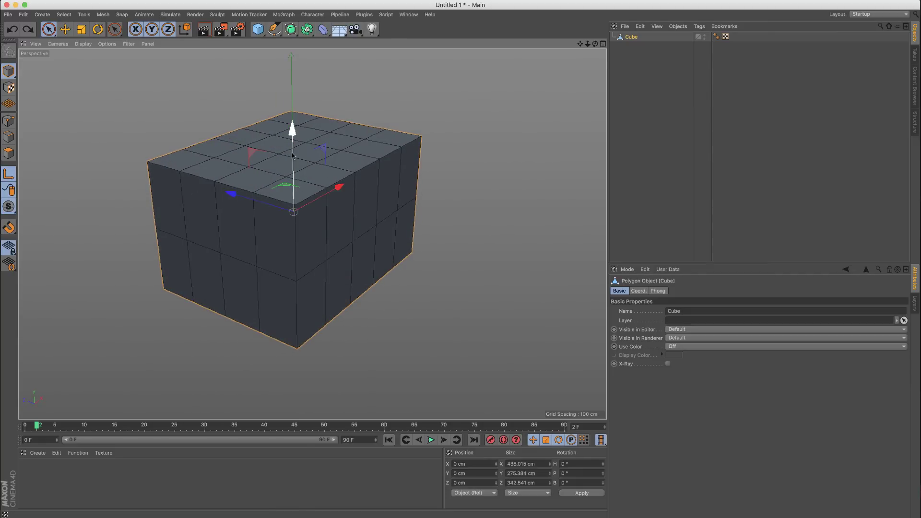
pyautogui.moveTo(293, 130); pyautogui.dragTo(303, 247)
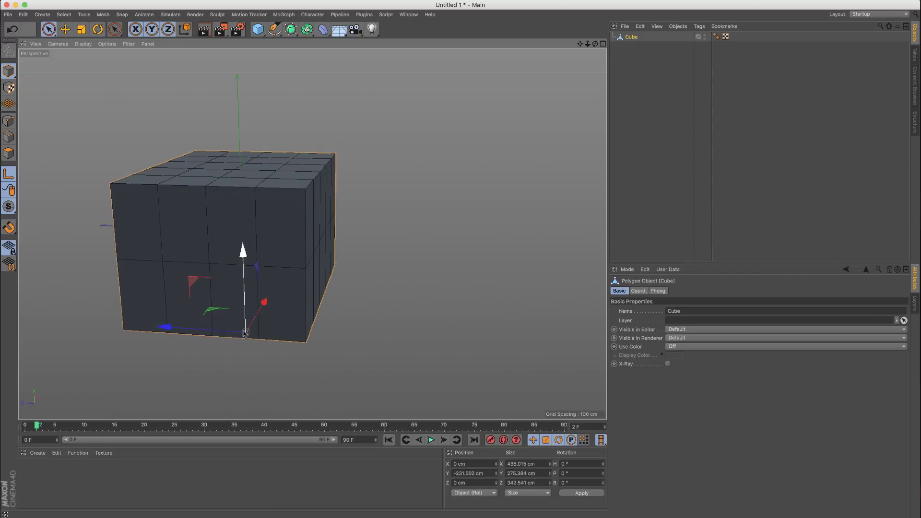
pyautogui.moveTo(225, 328); pyautogui.dragTo(379, 340)
pyautogui.moveTo(398, 261); pyautogui.dragTo(427, 235)
pyautogui.keyDown('alt'); pyautogui.moveTo(427, 235); pyautogui.dragTo(386, 227); pyautogui.keyUp('alt')
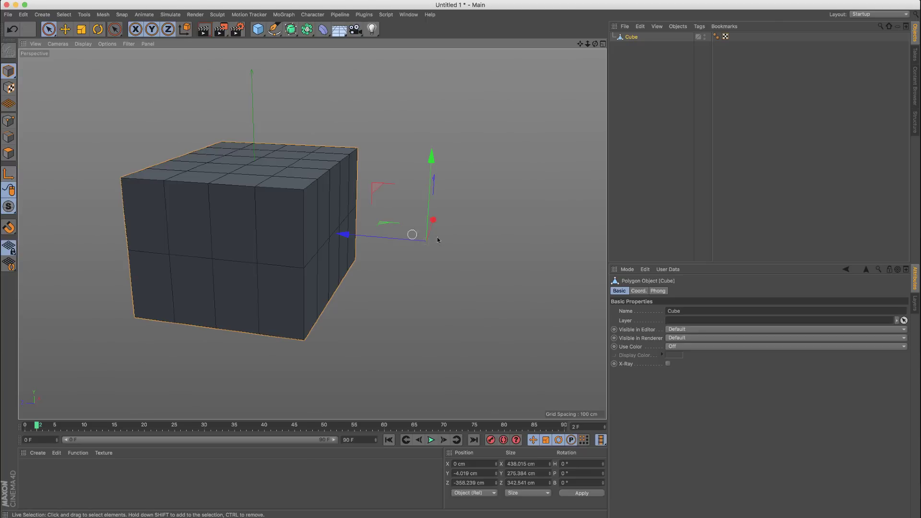
# Nudge the box, rotate it around its offset axis, undo, and return to the Move tool.
pyautogui.moveTo(408, 238)
pyautogui.mouseDown()
pyautogui.moveTo(465, 236)
pyautogui.moveTo(396, 239)
pyautogui.mouseUp()
pyautogui.moveTo(420, 192)
pyautogui.mouseDown()
pyautogui.moveTo(422, 168)
pyautogui.moveTo(422, 192)
pyautogui.mouseUp()
pyautogui.click(98, 29)
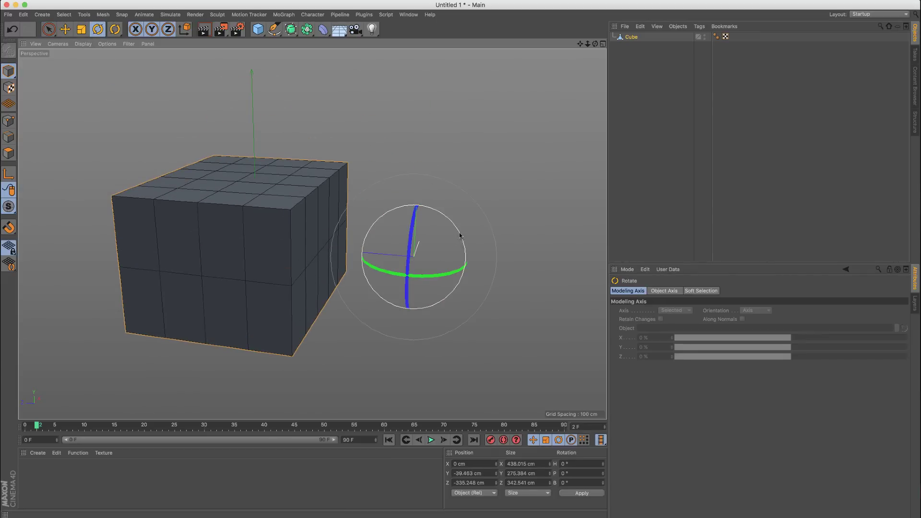
pyautogui.moveTo(458, 234); pyautogui.dragTo(467, 272)
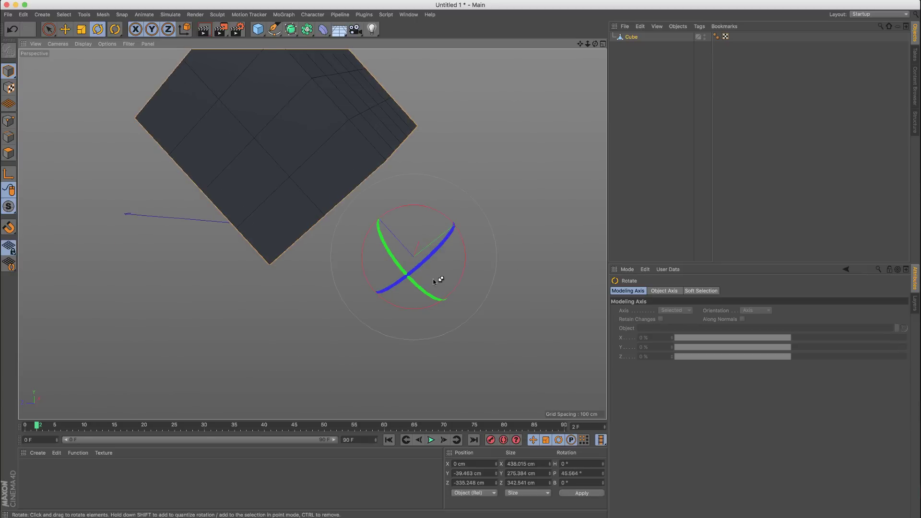
pyautogui.hotkey('ctrl', 'z')
pyautogui.hotkey('ctrl', 'z')
pyautogui.hotkey('ctrl', 'z')
pyautogui.hotkey('ctrl', 'z')
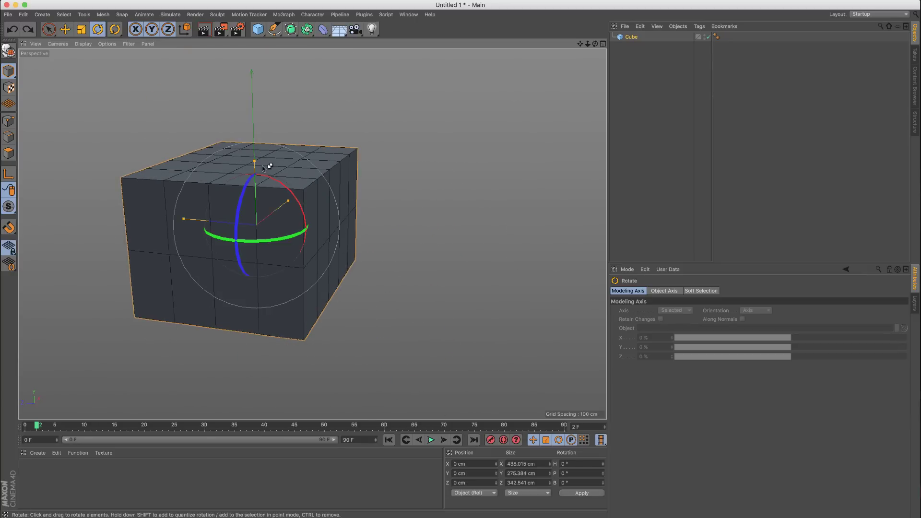
pyautogui.click(66, 29)
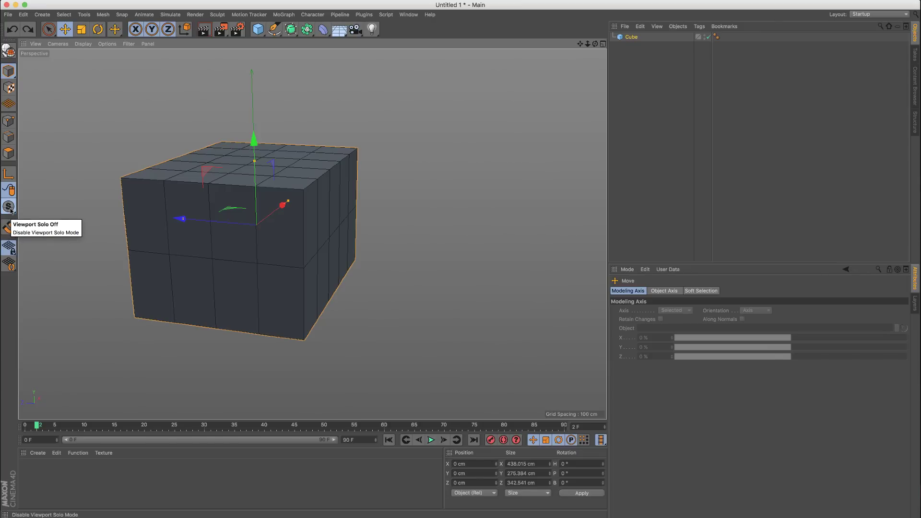
pyautogui.moveTo(9, 206); pyautogui.dragTo(58, 181)
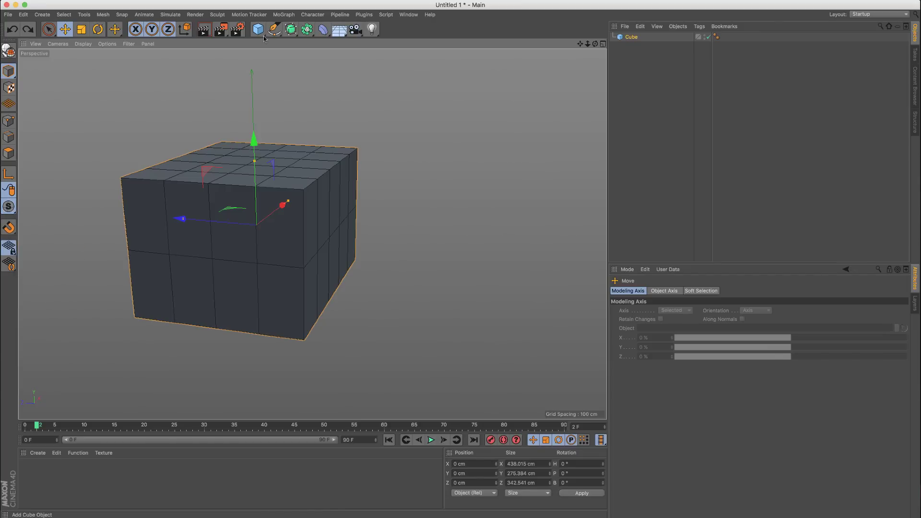
# Add a new 200 cm cube, move it along Z, and briefly solo the segmented box.
pyautogui.moveTo(263, 29); pyautogui.dragTo(288, 40)
pyautogui.moveTo(183, 219); pyautogui.dragTo(409, 235)
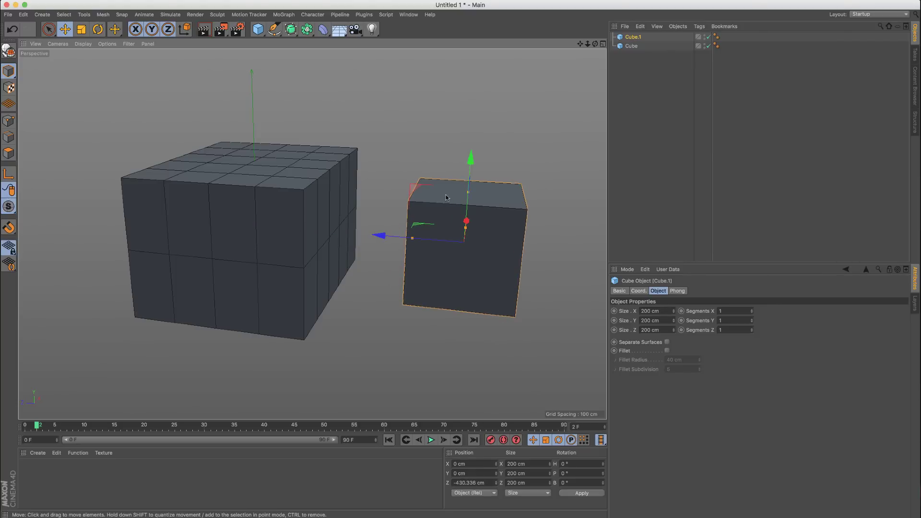
pyautogui.click(299, 214)
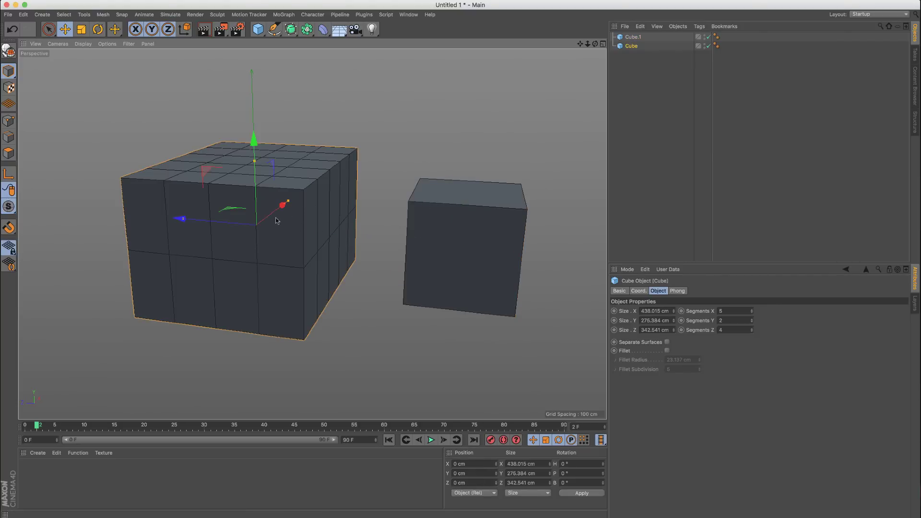
pyautogui.moveTo(8, 207); pyautogui.dragTo(78, 235)
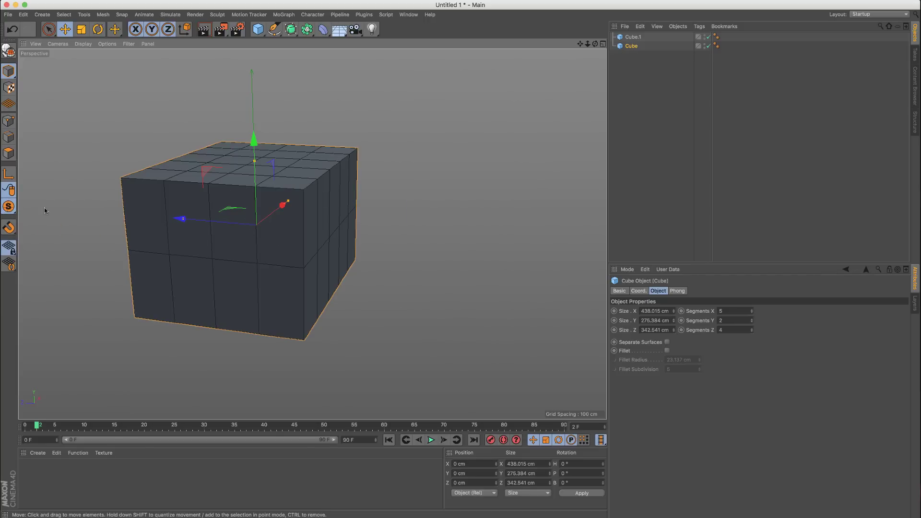
pyautogui.moveTo(8, 206); pyautogui.dragTo(31, 218)
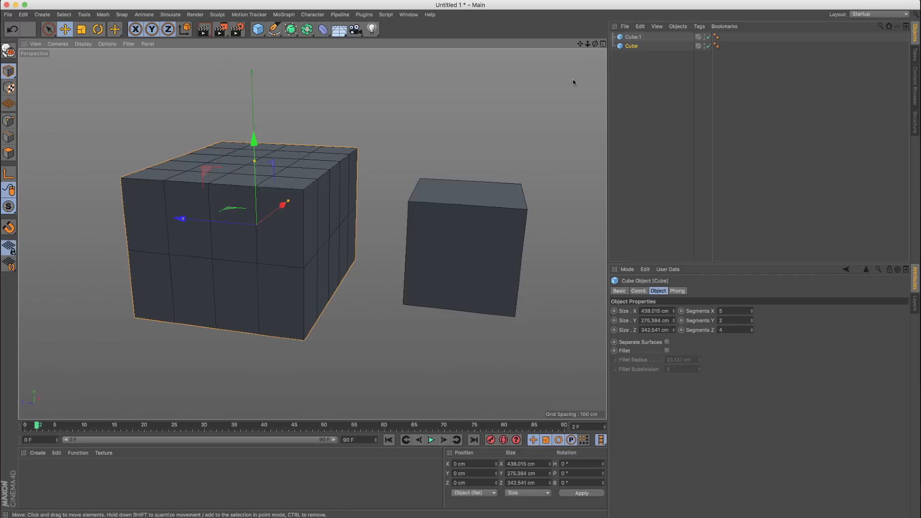
# Slide Cube.1 along Z into the box's side and briefly solo it.
pyautogui.click(468, 232)
pyautogui.moveTo(379, 234); pyautogui.dragTo(280, 220)
pyautogui.scroll(5, 292, 219)
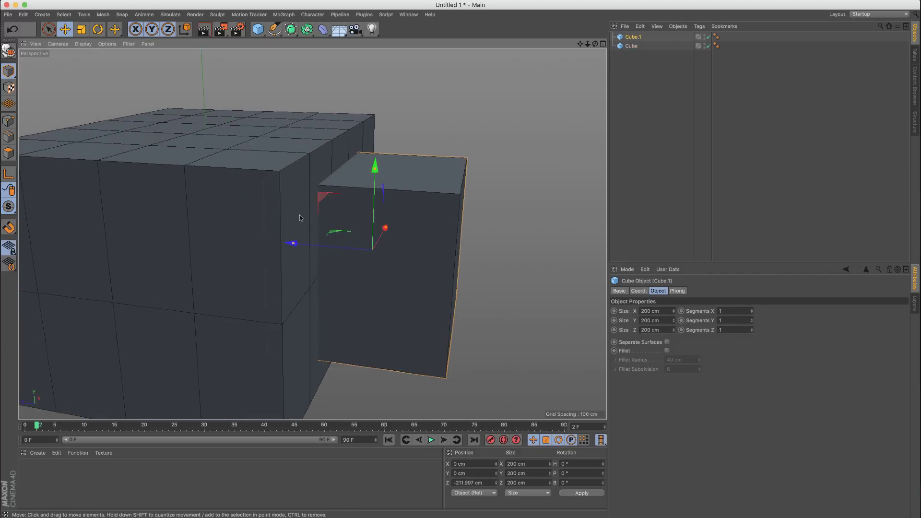
pyautogui.scroll(2, 300, 218)
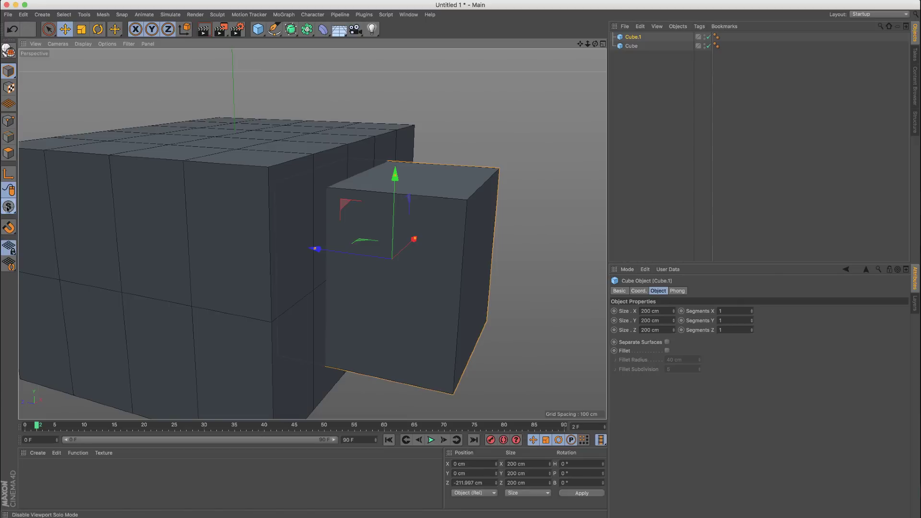
pyautogui.moveTo(8, 207); pyautogui.dragTo(54, 238)
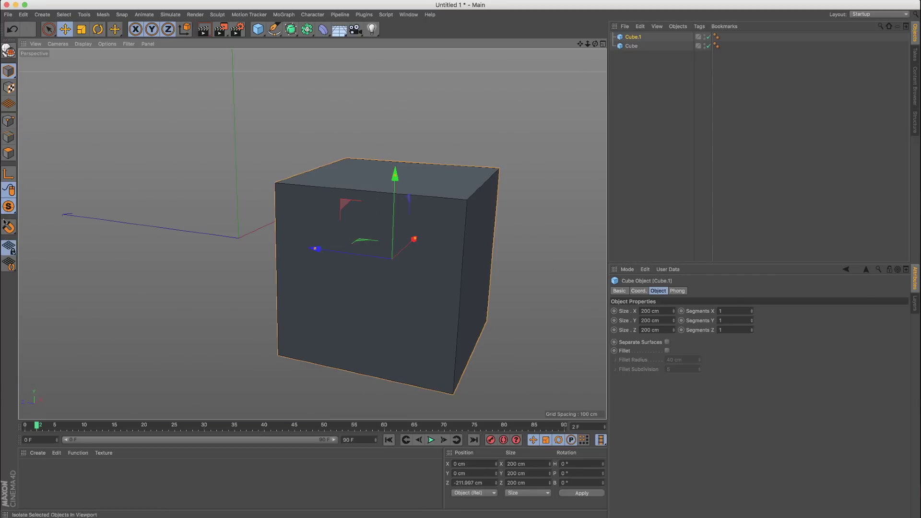
pyautogui.moveTo(9, 206); pyautogui.dragTo(29, 217)
pyautogui.hotkey('ctrl', 'z')
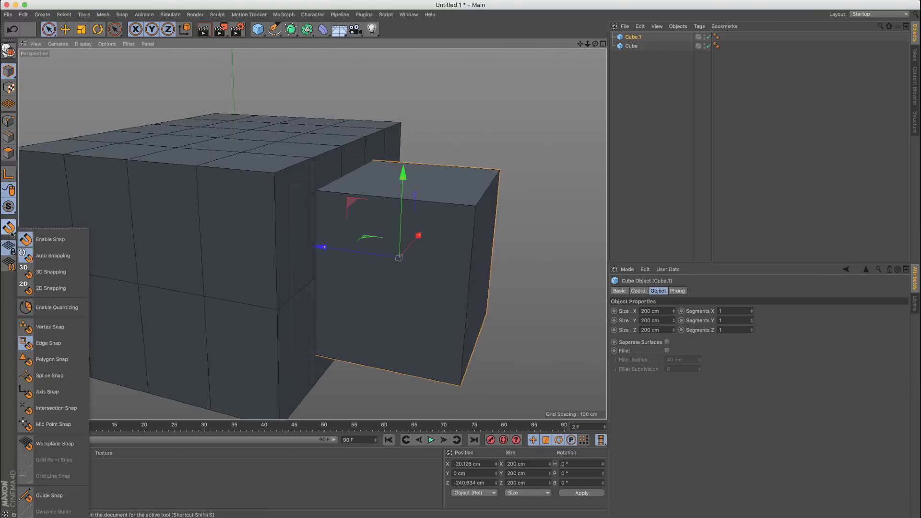
# Enable snapping and slide Cube.1 along Z to about −314.887 cm beside the segmented box.
pyautogui.moveTo(10, 229); pyautogui.dragTo(24, 240)
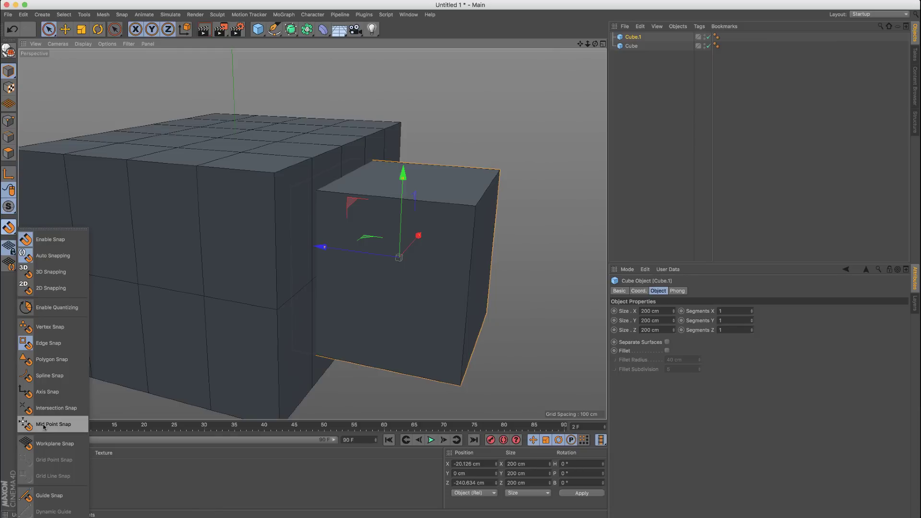
pyautogui.click(51, 239)
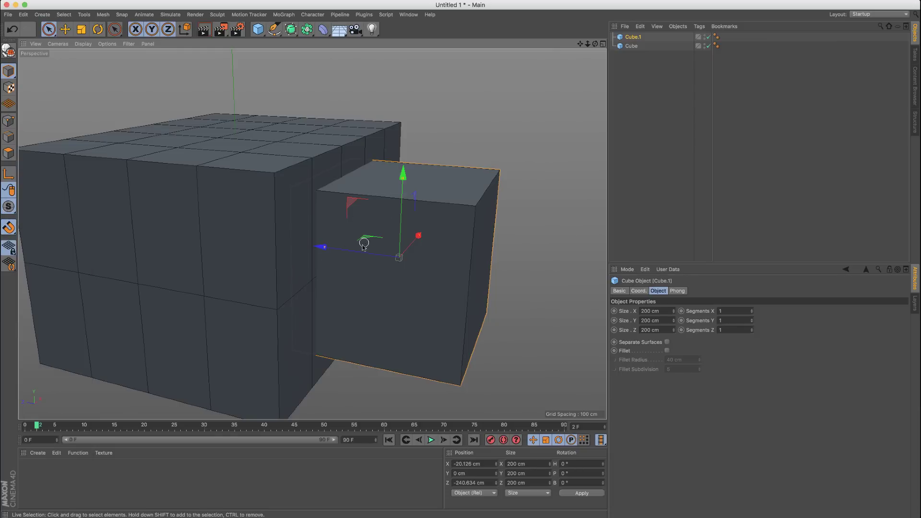
pyautogui.moveTo(367, 253)
pyautogui.mouseDown()
pyautogui.moveTo(409, 252)
pyautogui.moveTo(360, 251)
pyautogui.moveTo(388, 256)
pyautogui.moveTo(370, 256)
pyautogui.mouseUp()
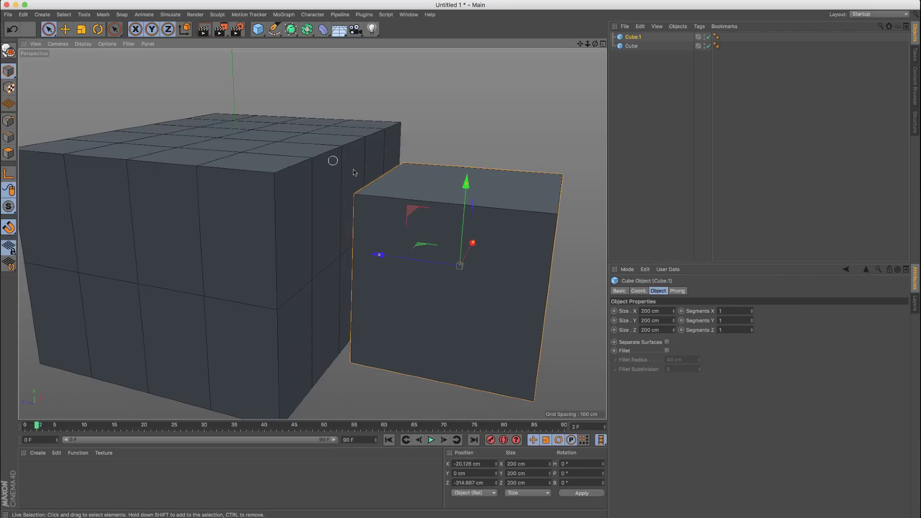